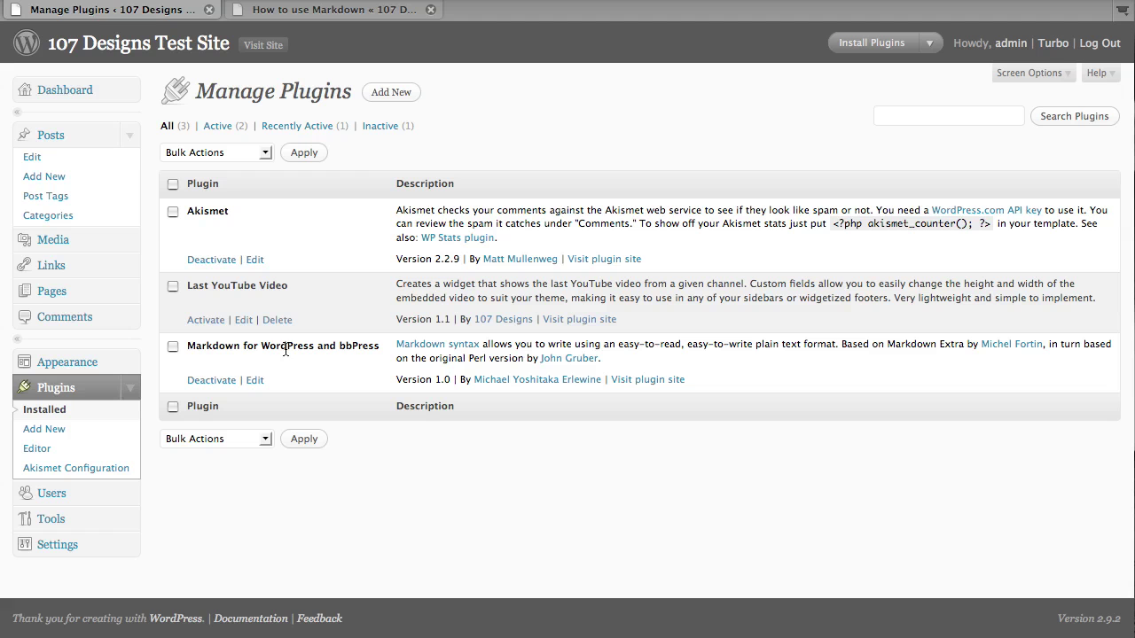
# Search the plugin directory for the term "markdown" to find plugins to install
pyautogui.click(389, 96)
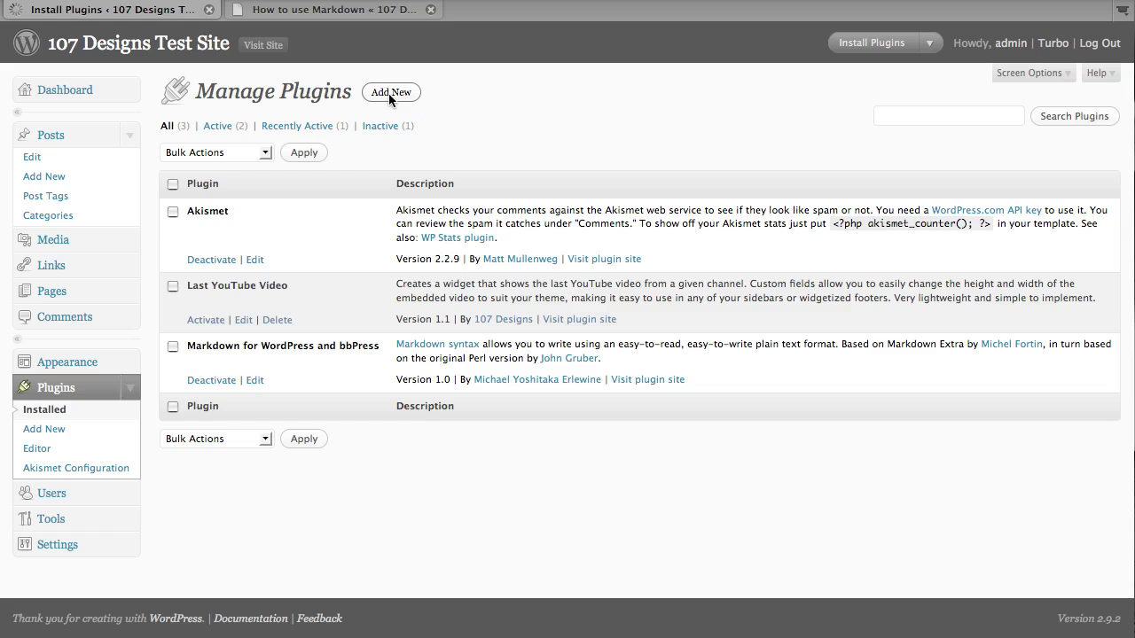
pyautogui.click(398, 118)
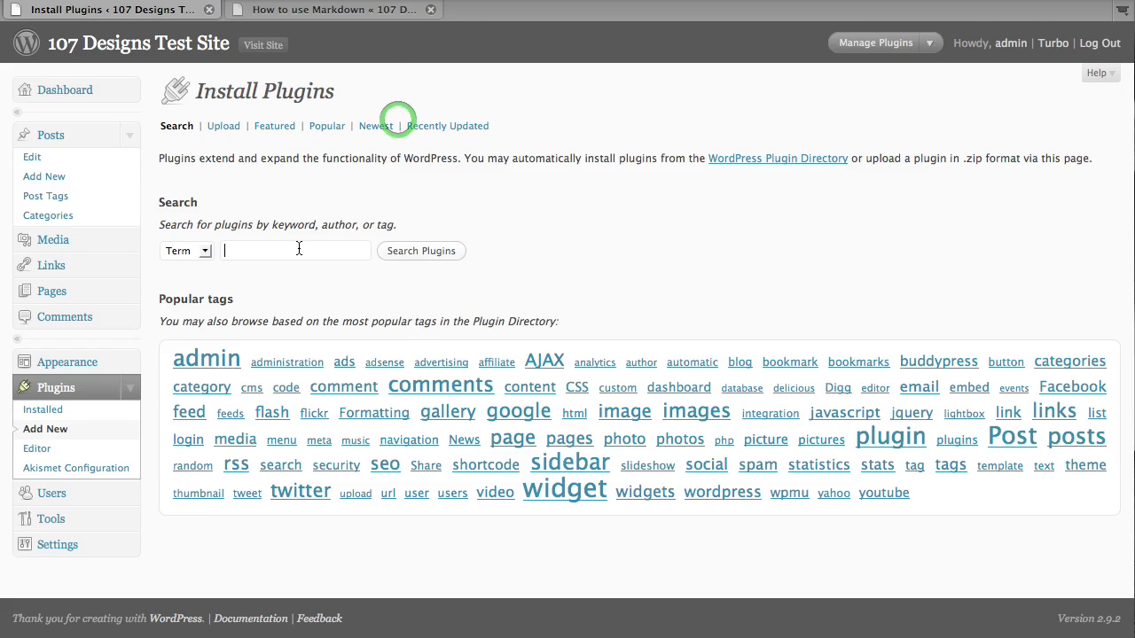
pyautogui.write('markdo')
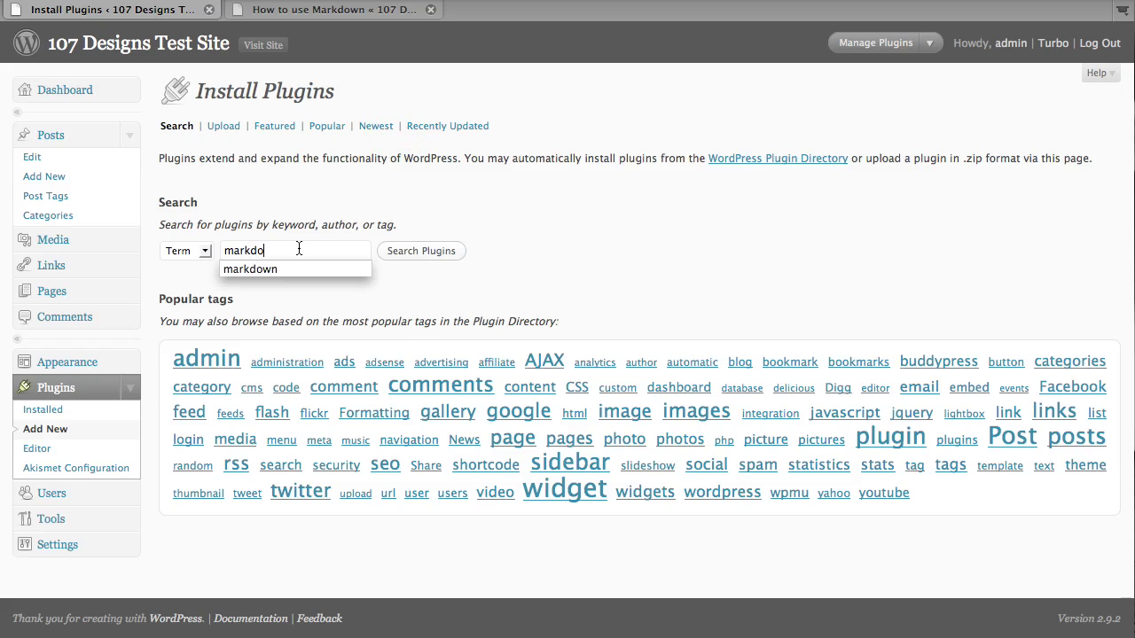
pyautogui.write('wn')
pyautogui.press('Return')
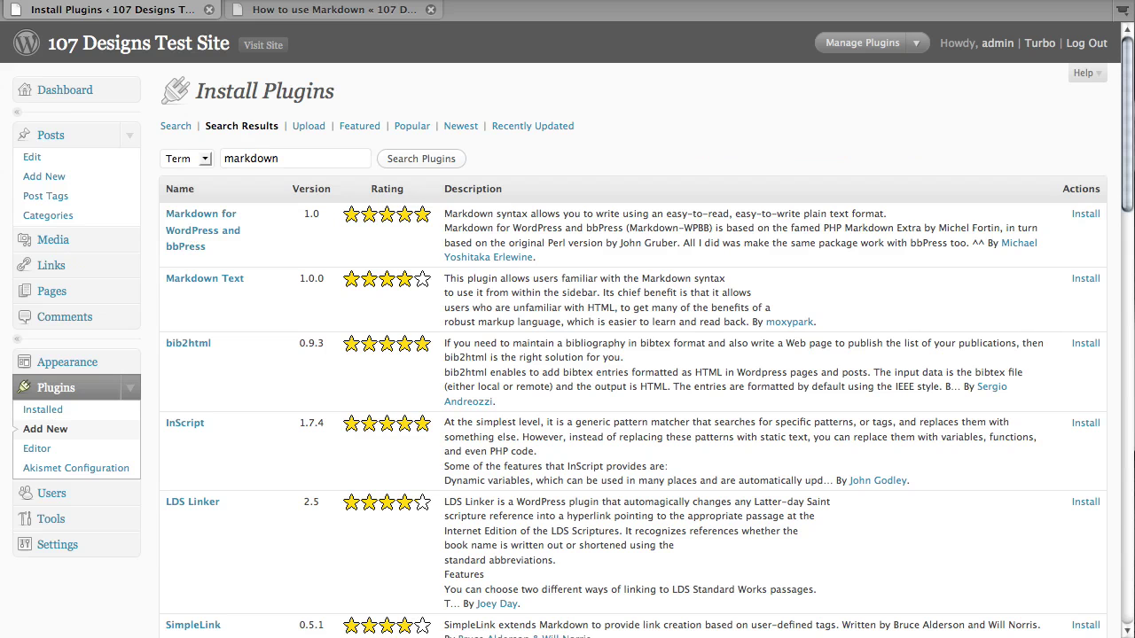
# View the details of the Markdown for WordPress and bbPress plugin, and return to the list of installed plugins
pyautogui.click(1083, 215)
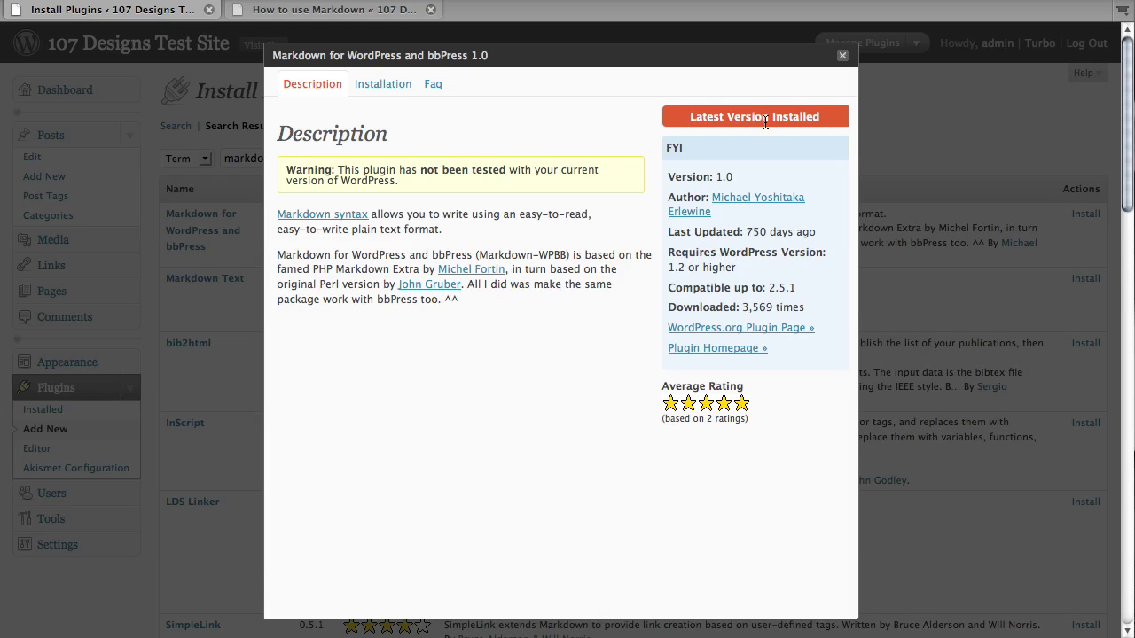
pyautogui.click(843, 55)
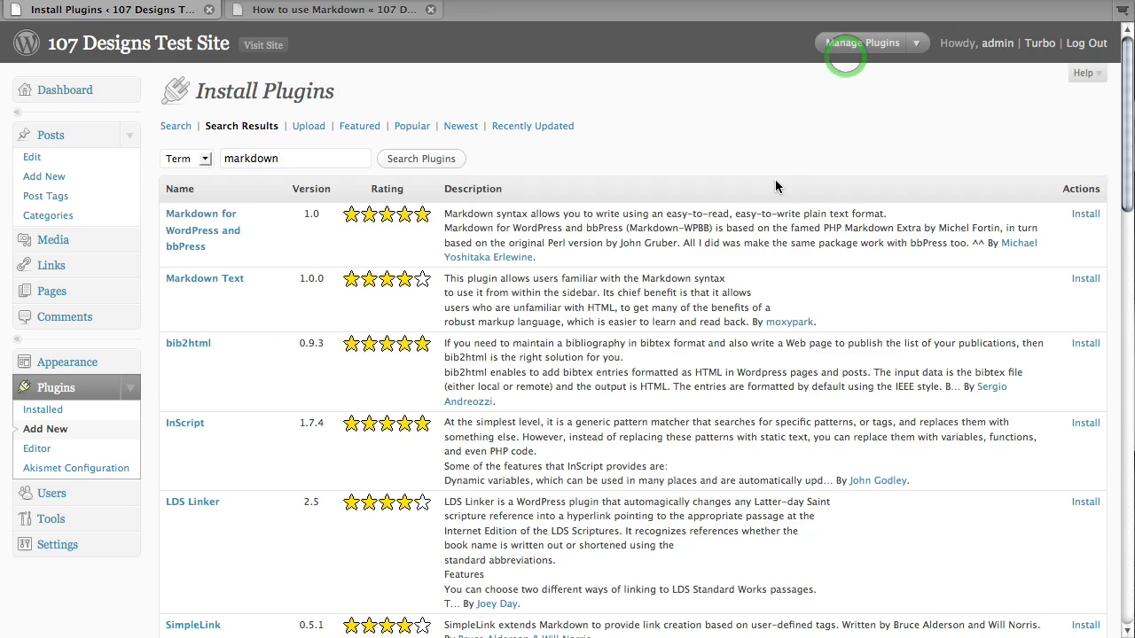
pyautogui.click(124, 392)
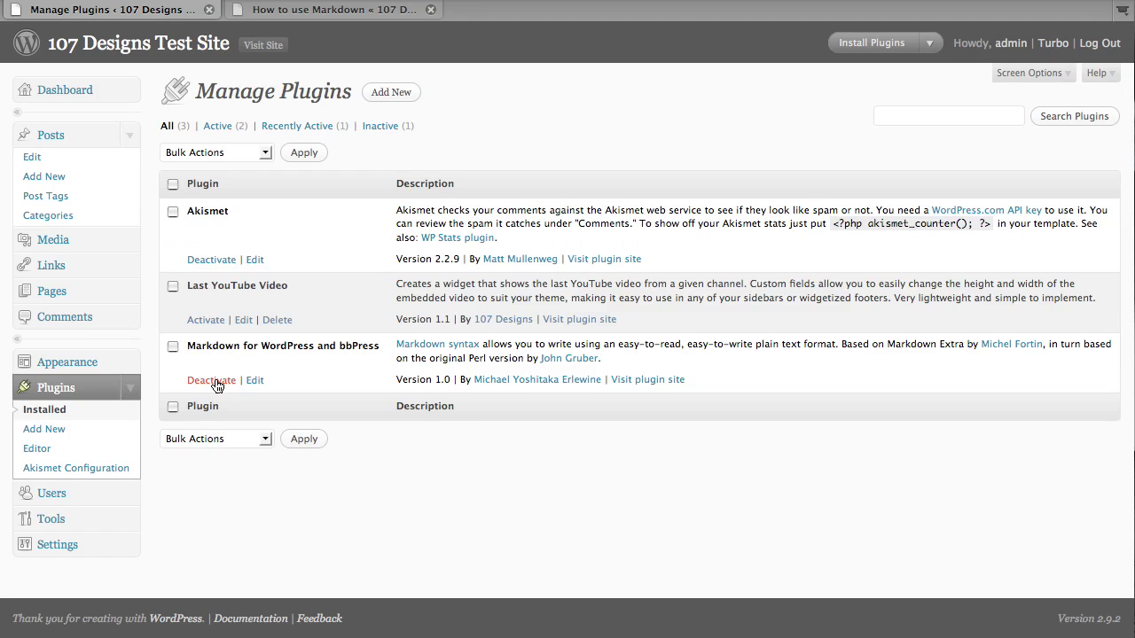
# Open the post "How to use Markdown" for editing and skim through its text
pyautogui.click(60, 136)
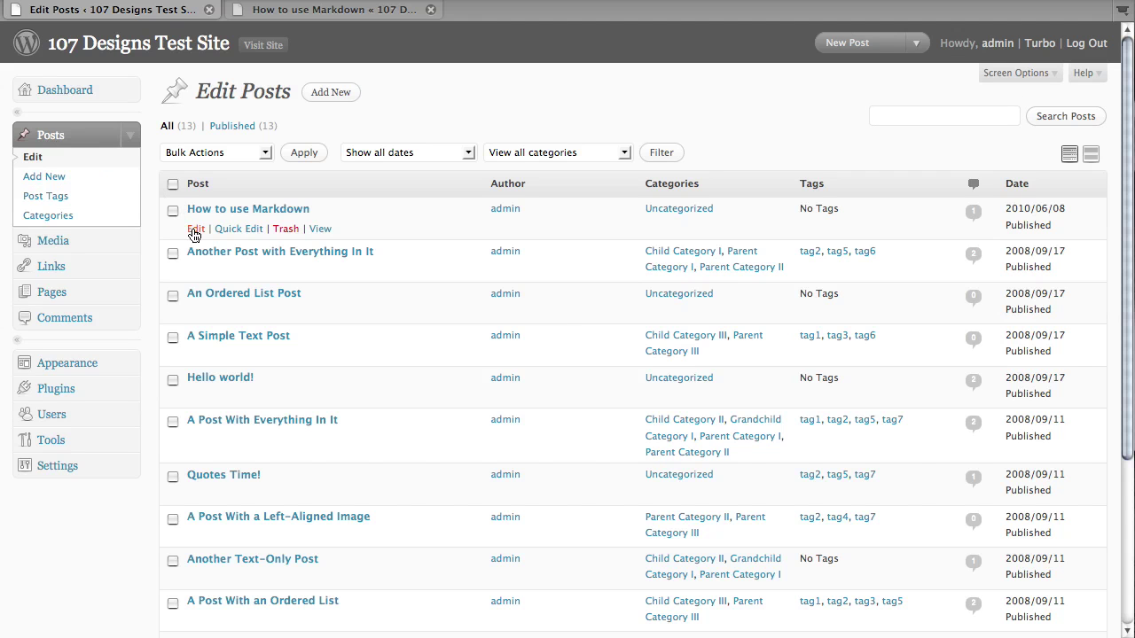
pyautogui.click(194, 230)
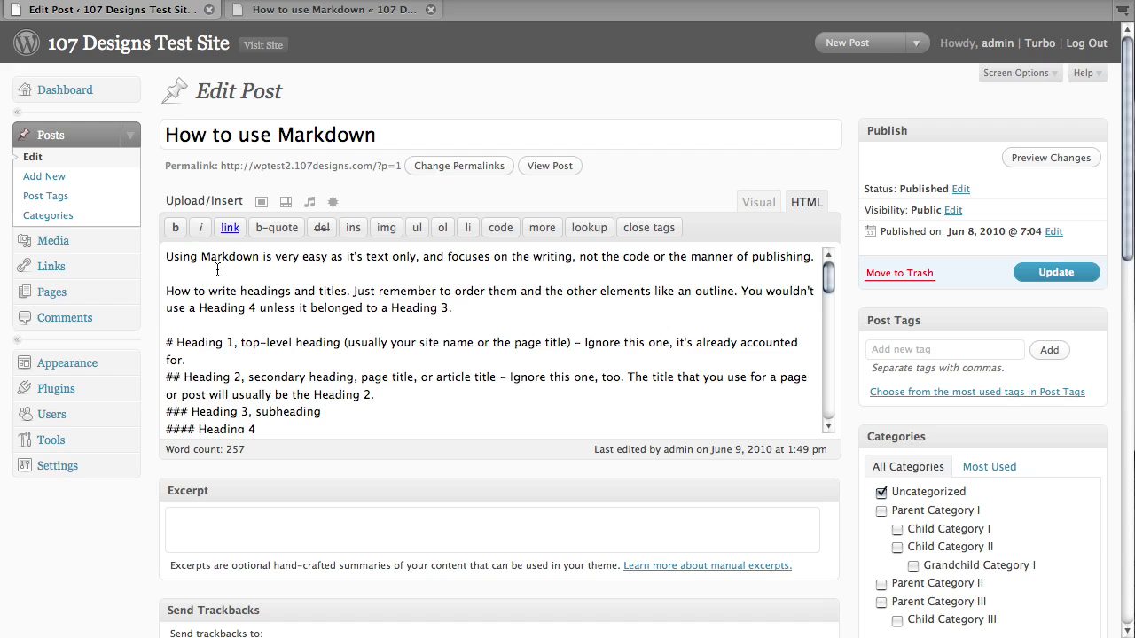
pyautogui.moveTo(162, 256); pyautogui.dragTo(259, 256)
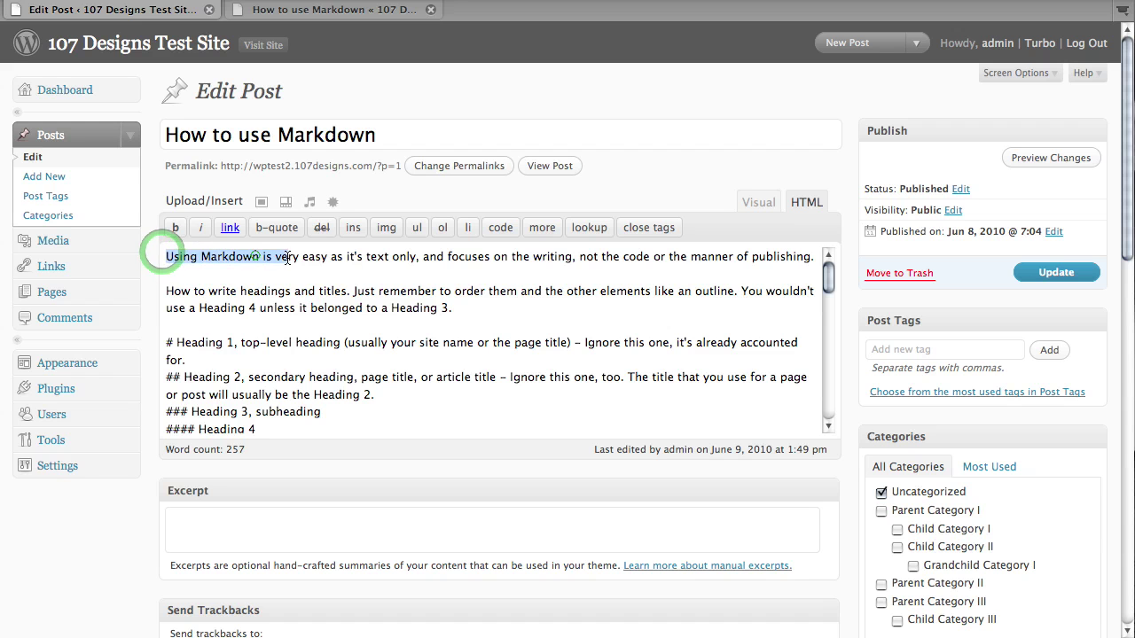
pyautogui.click(257, 257)
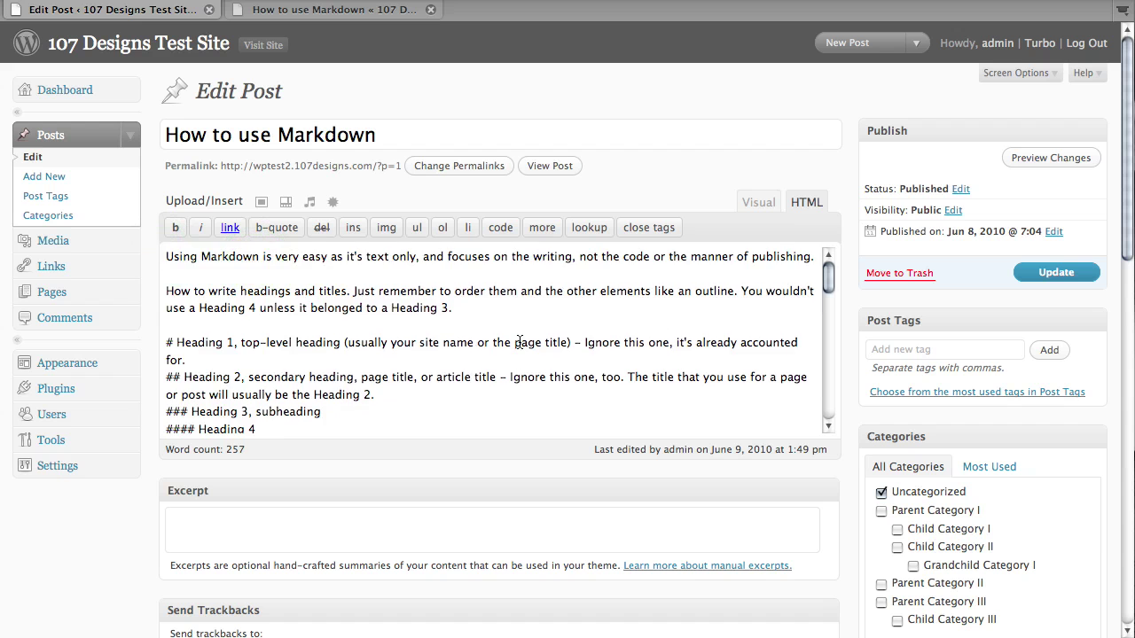
pyautogui.scroll(-5, 516, 340)
pyautogui.scroll(-4, 517, 340)
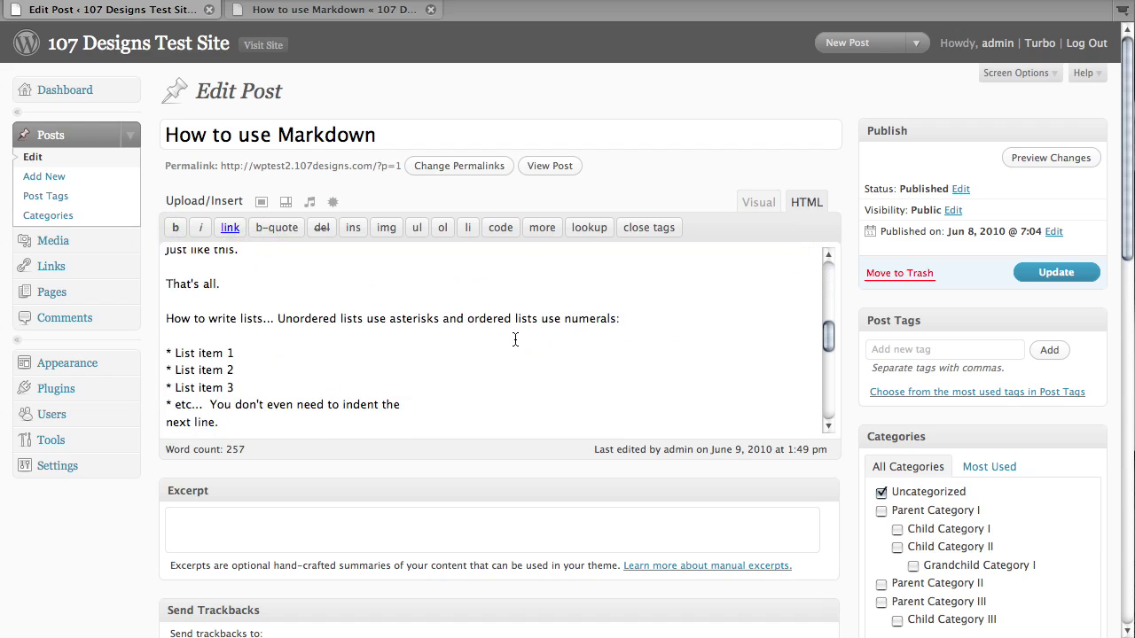
pyautogui.scroll(7, 515, 340)
pyautogui.scroll(2, 514, 340)
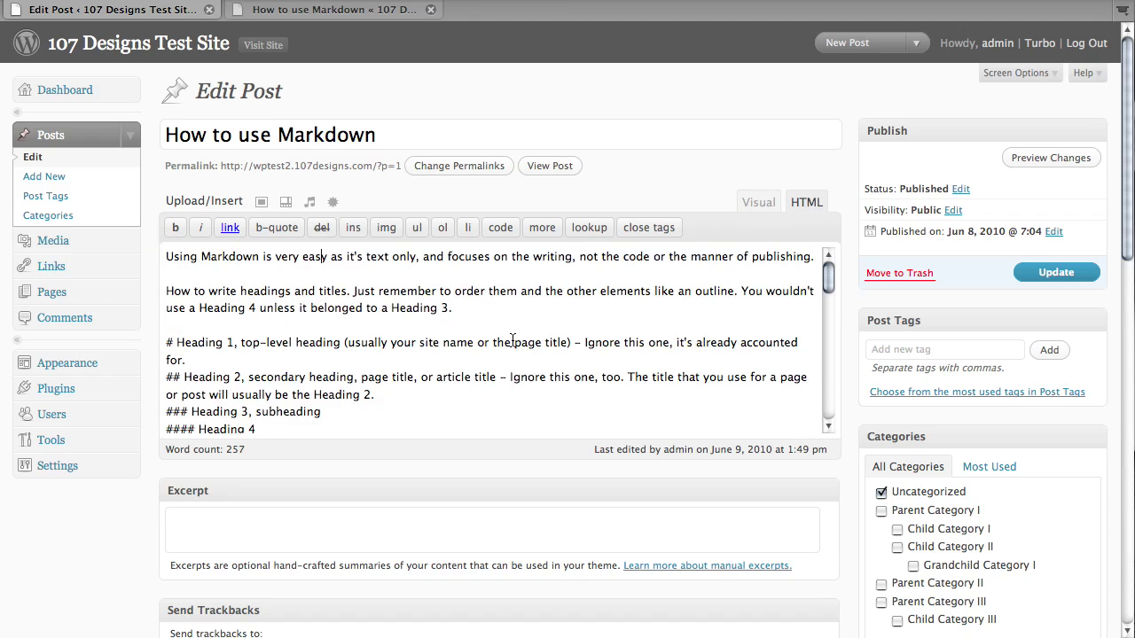
# Examine the Markdown heading examples from Heading 1 to Heading 6, including the number signs before Heading 3
pyautogui.click(222, 275)
pyautogui.press('Down')
pyautogui.scroll(-2, 372, 329)
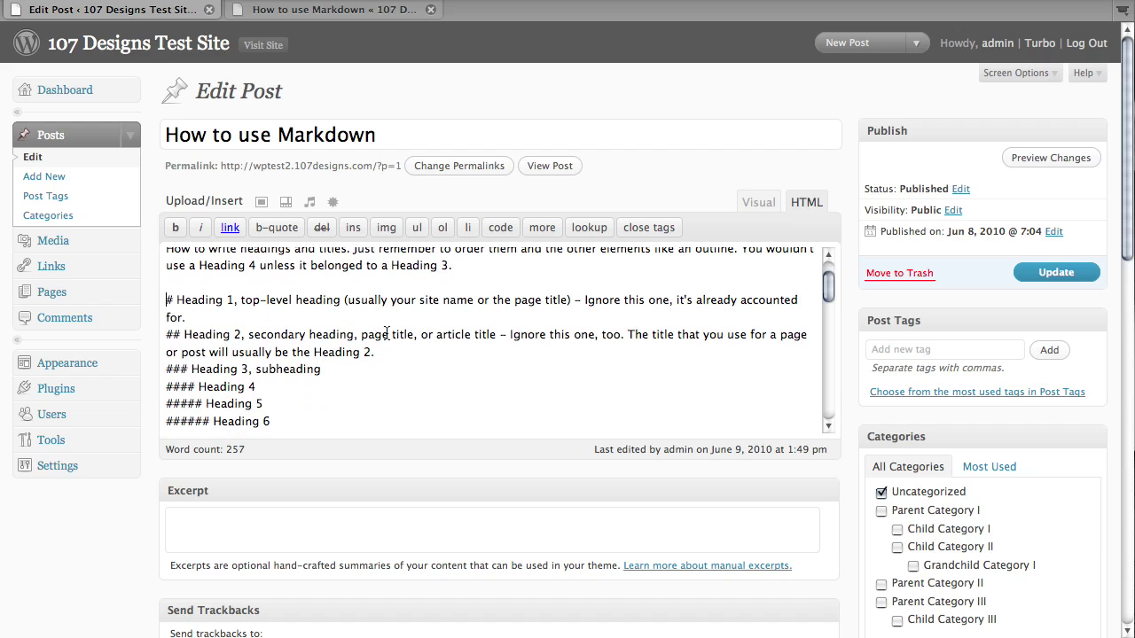
pyautogui.click(274, 422)
pyautogui.click(170, 301)
pyautogui.click(168, 300)
pyautogui.click(169, 369)
pyautogui.moveTo(169, 369); pyautogui.dragTo(189, 370)
pyautogui.click(828, 429)
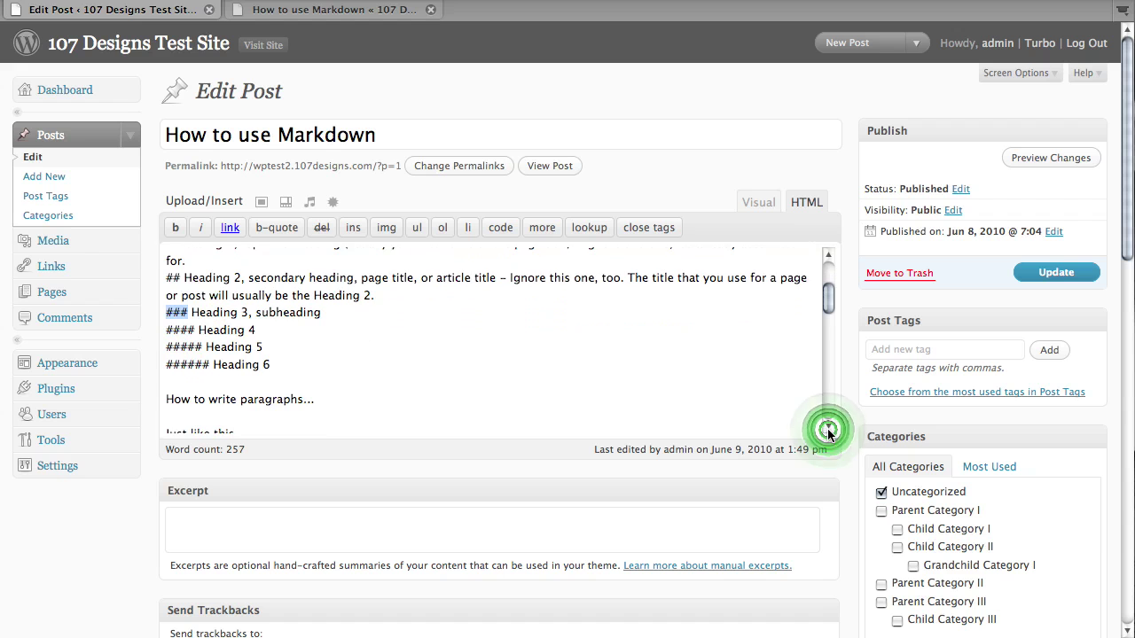
# Examine the examples of Markdown paragraphs and the asterisk-marked unordered list in the post
pyautogui.moveTo(828, 429); pyautogui.dragTo(828, 429)
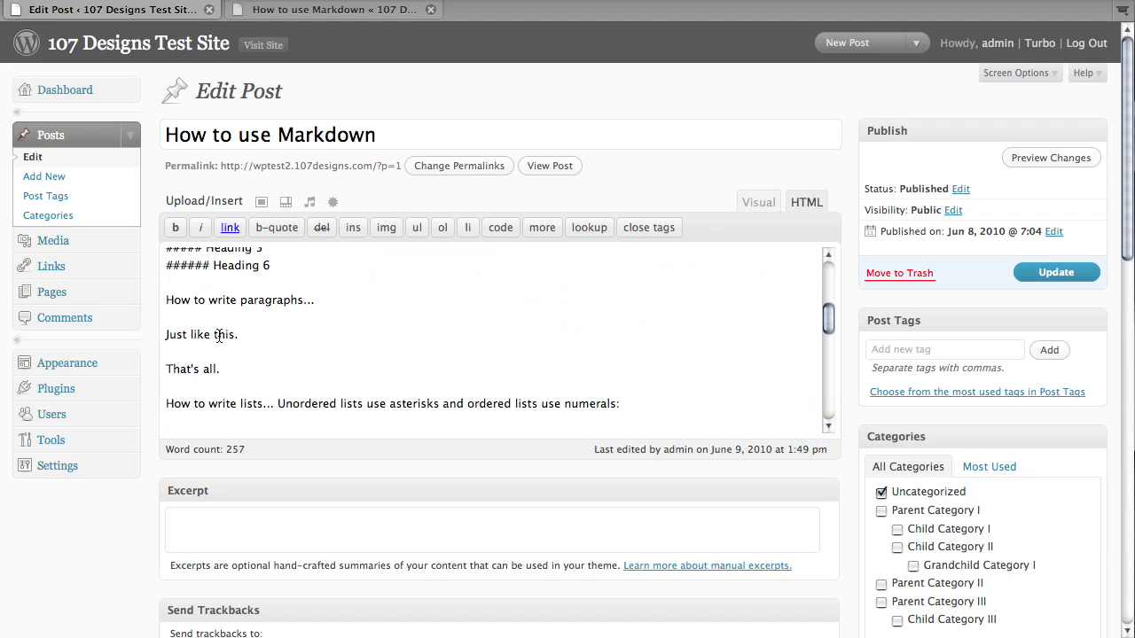
pyautogui.moveTo(828, 429); pyautogui.dragTo(828, 429)
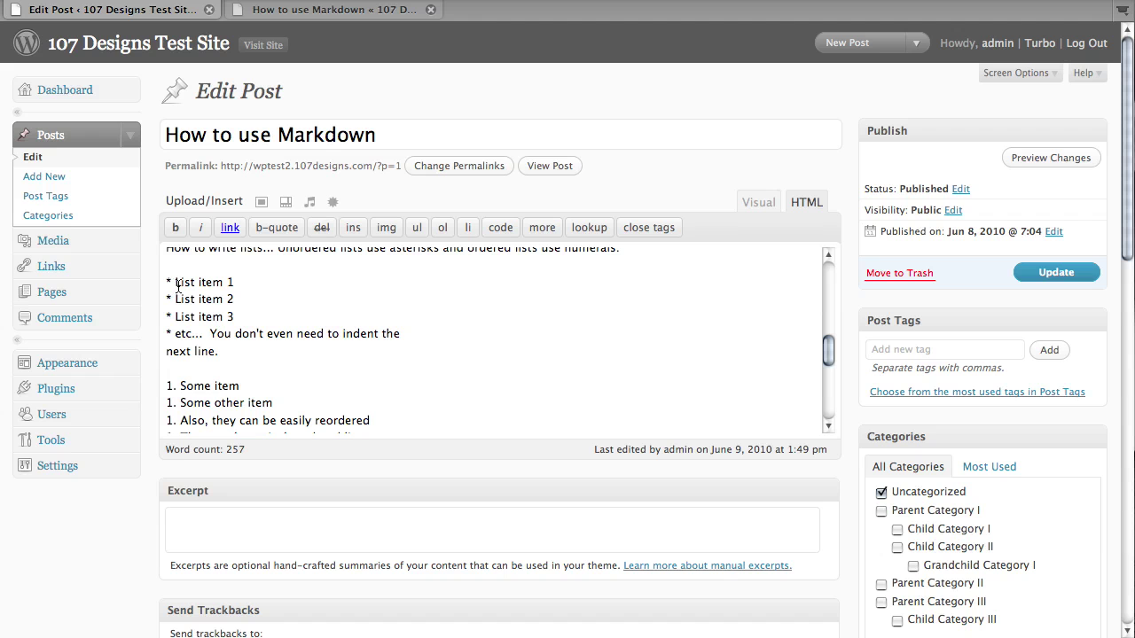
pyautogui.click(166, 282)
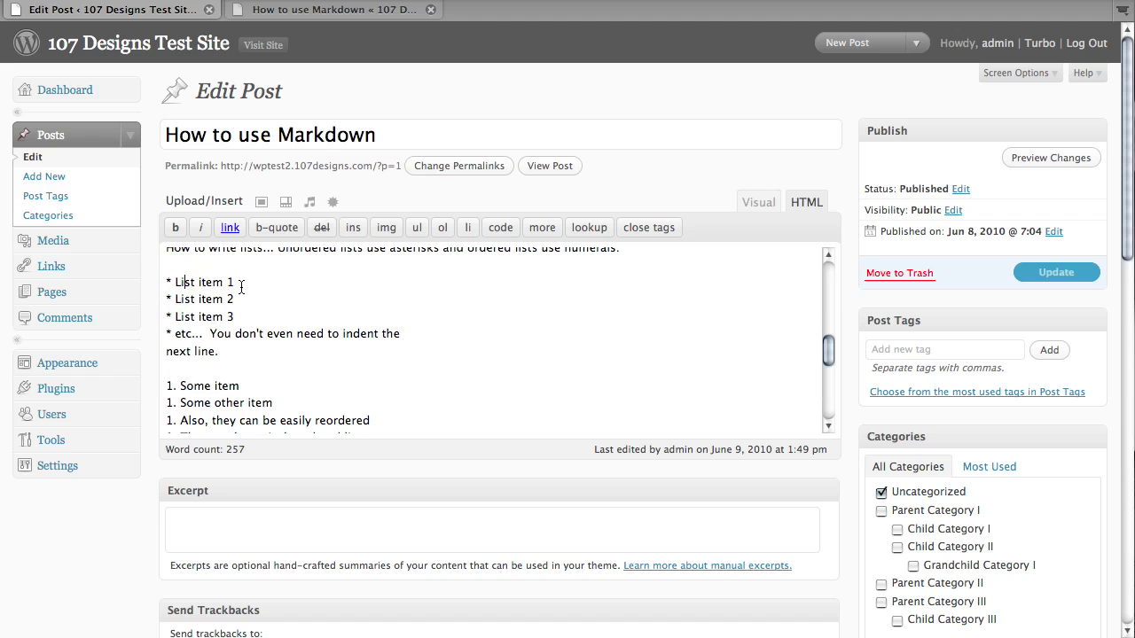
pyautogui.press('Right')
pyautogui.press('Right')
pyautogui.press('Right')
pyautogui.press('Right')
pyautogui.press('Right')
pyautogui.press('Right')
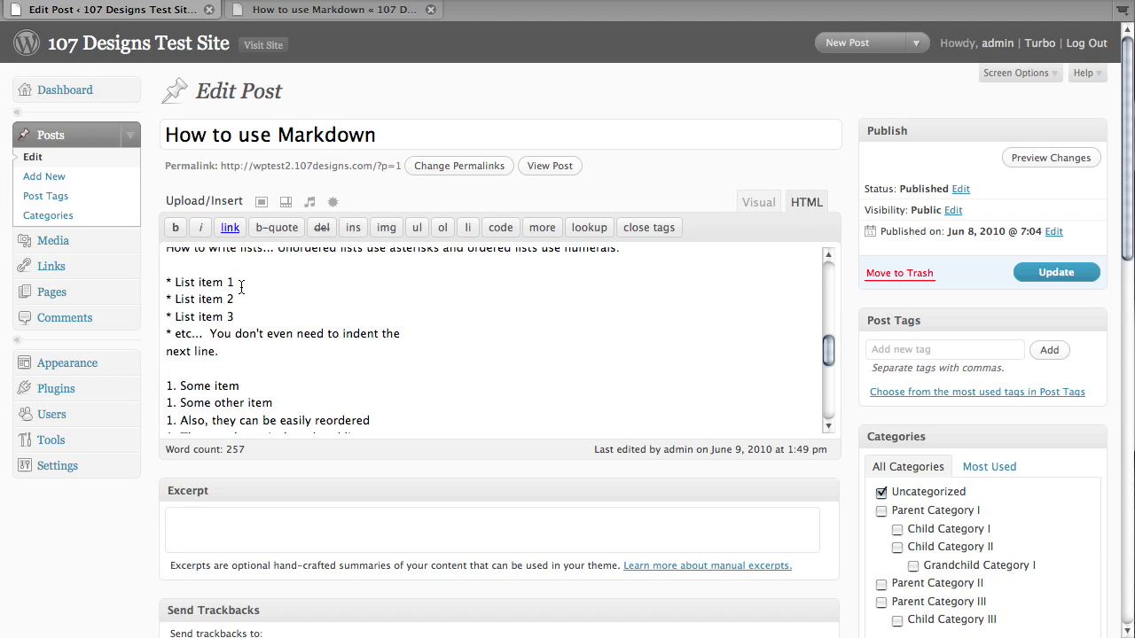
# Move the item "This needs to be second" from the end of the numbered list to directly below "Some item"
pyautogui.press('Down')
pyautogui.scroll(-3, 275, 365)
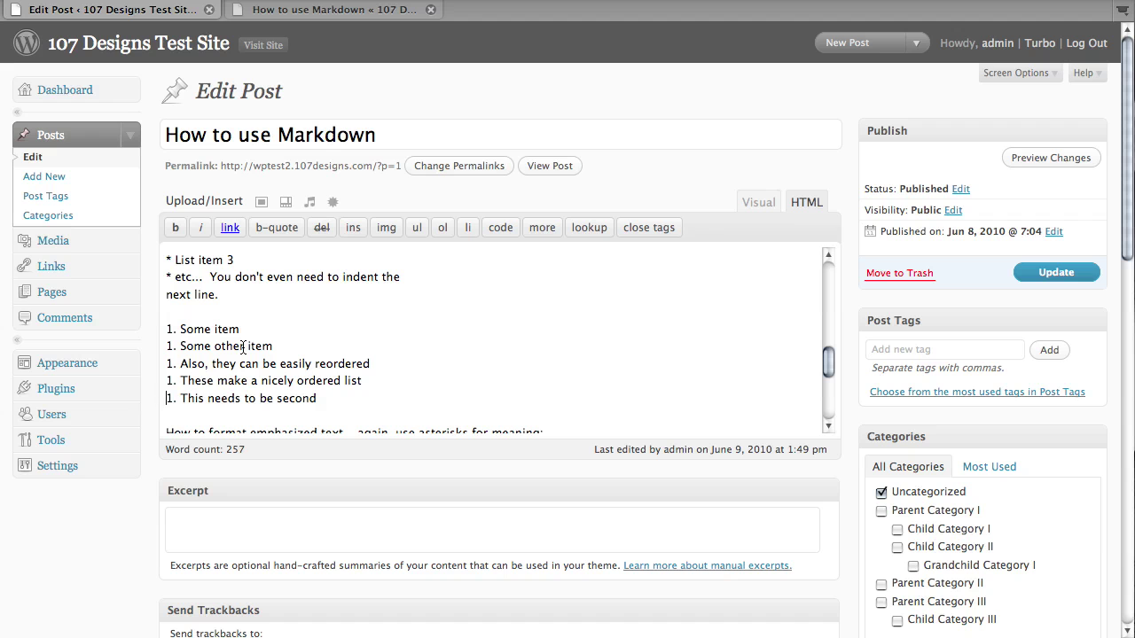
pyautogui.hotkey('shift', 'End')
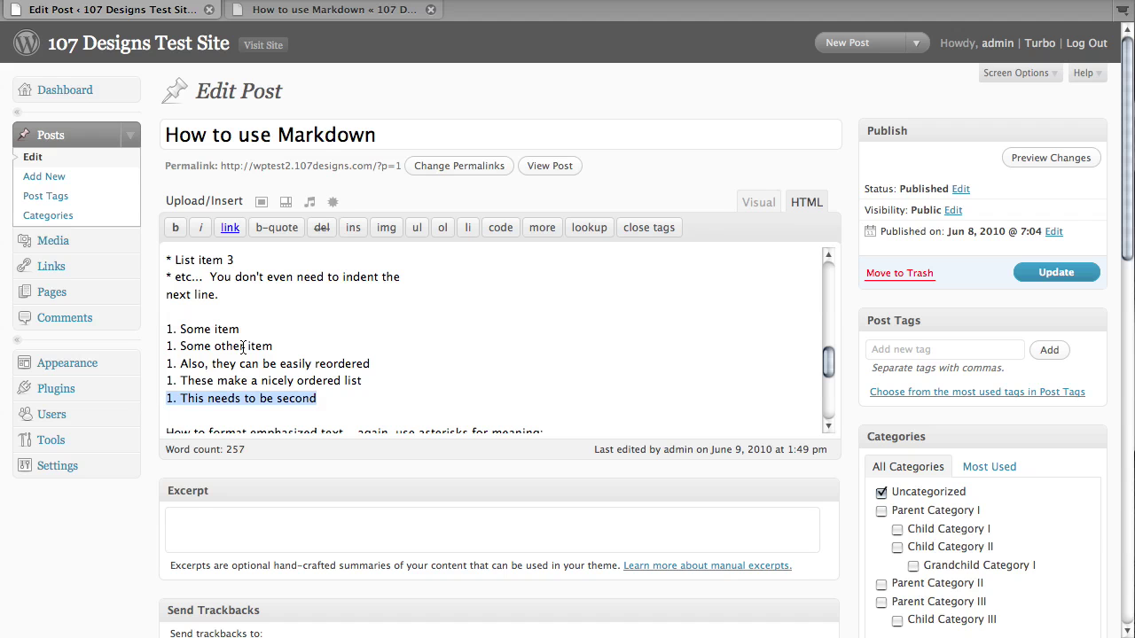
pyautogui.hotkey('ctrl', 'x')
pyautogui.press('BackSpace')
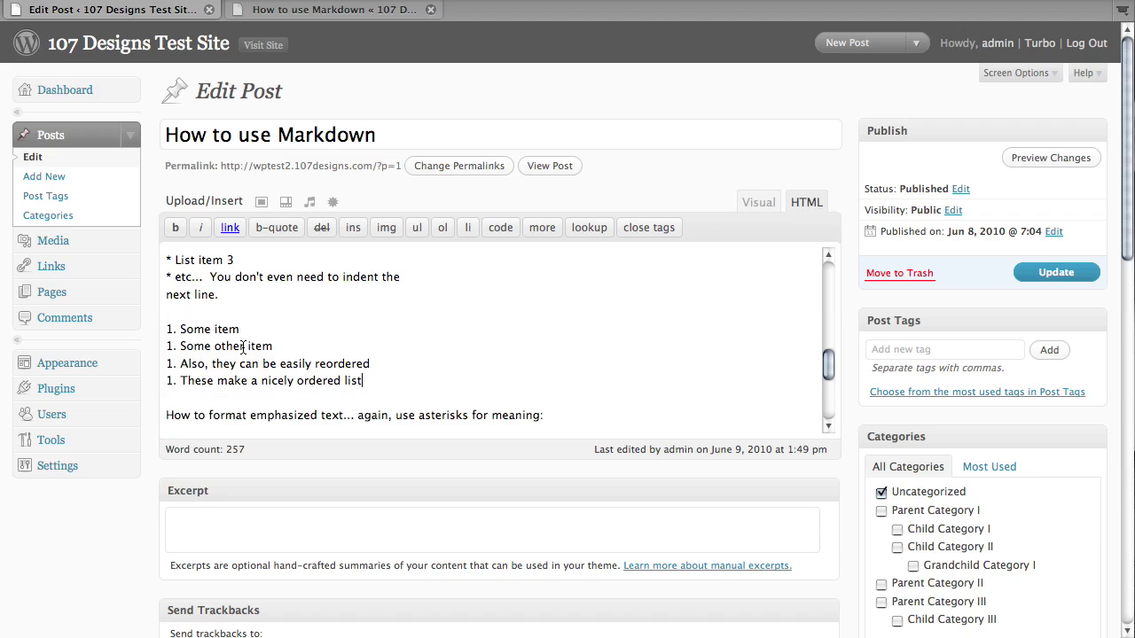
pyautogui.press('Down')
pyautogui.hotkey('ctrl', 'v')
pyautogui.press('Return')
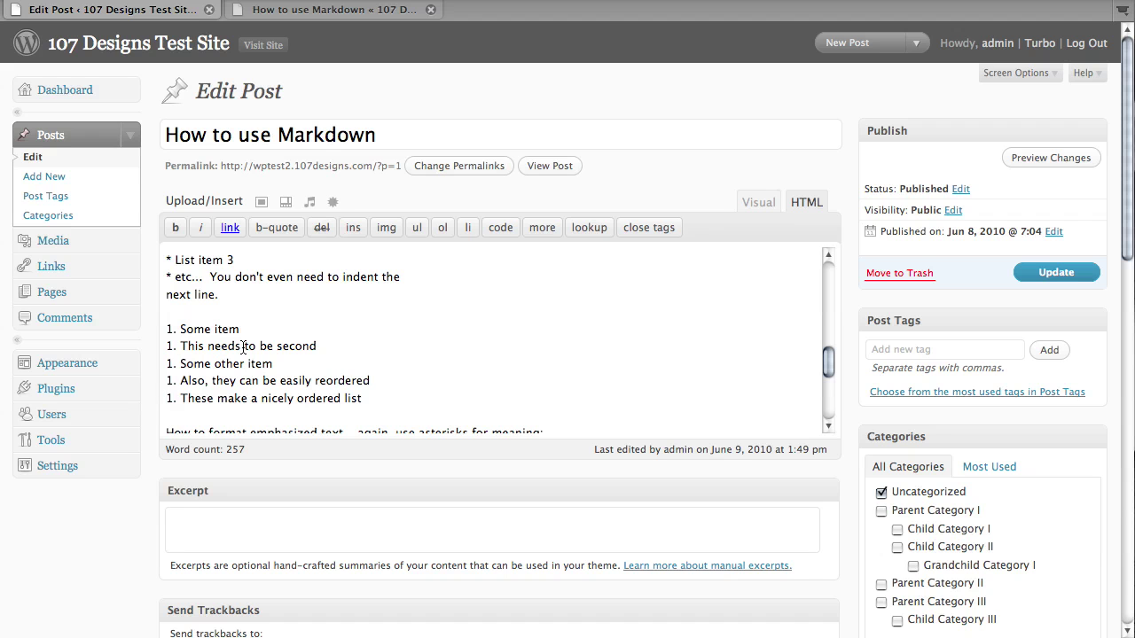
# Examine the emphasis examples, checking the single asterisks around the italic phrase and the double asterisks around the bold passage
pyautogui.press('Down')
pyautogui.press('Down')
pyautogui.press('Down')
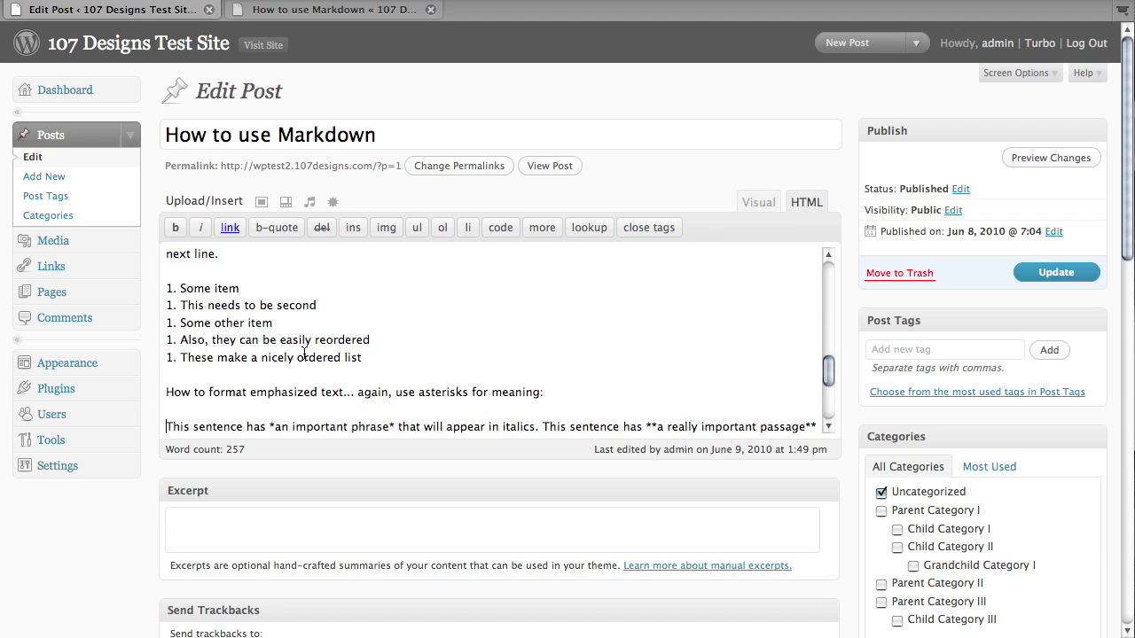
pyautogui.scroll(-2, 306, 352)
pyautogui.scroll(-2, 308, 352)
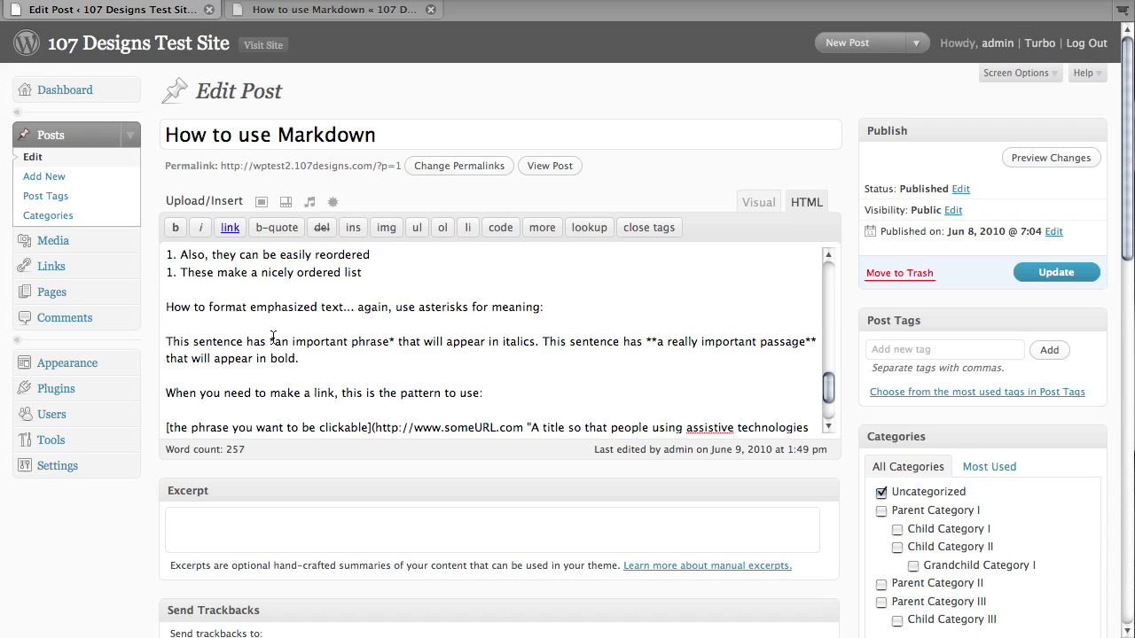
pyautogui.click(272, 341)
pyautogui.press('Home')
pyautogui.moveTo(270, 342); pyautogui.dragTo(276, 342)
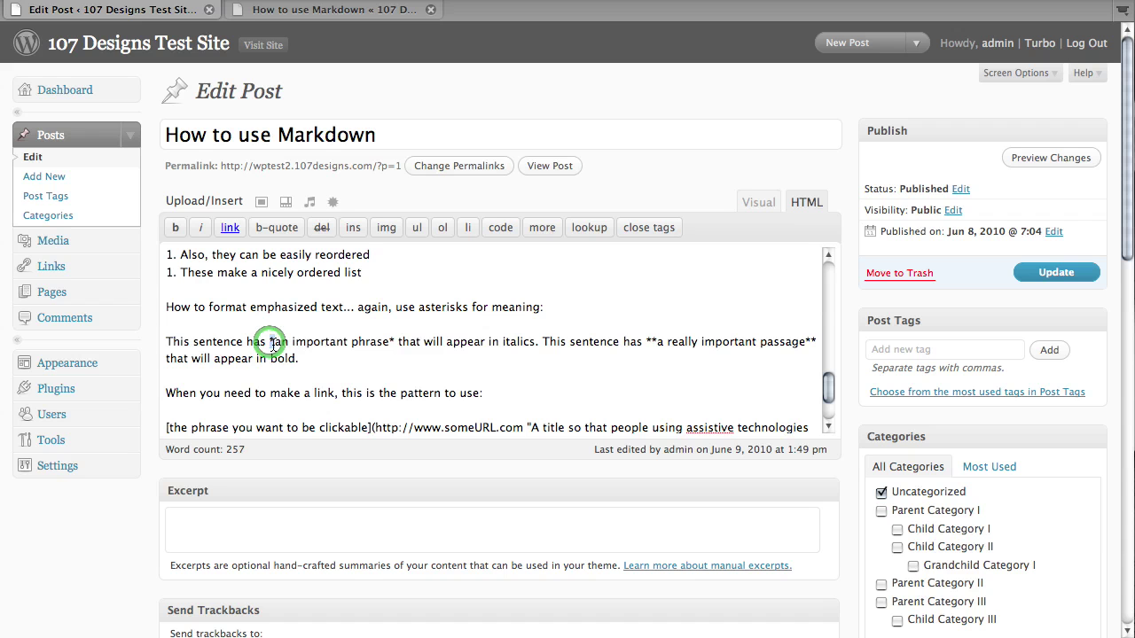
pyautogui.click(389, 345)
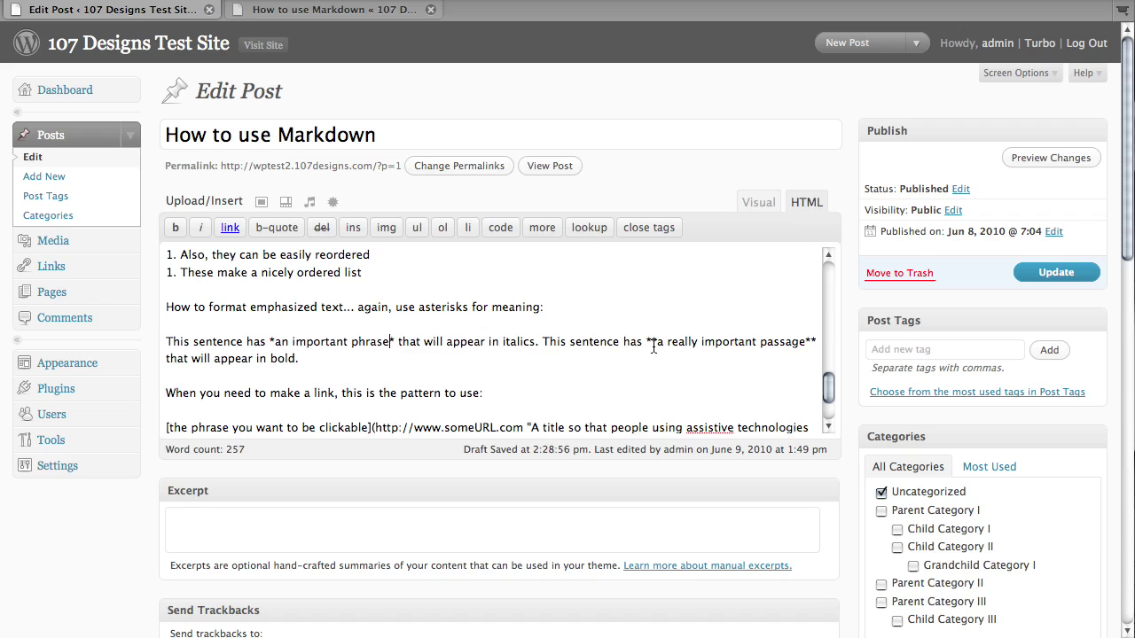
pyautogui.click(805, 341)
pyautogui.doubleClick(809, 341)
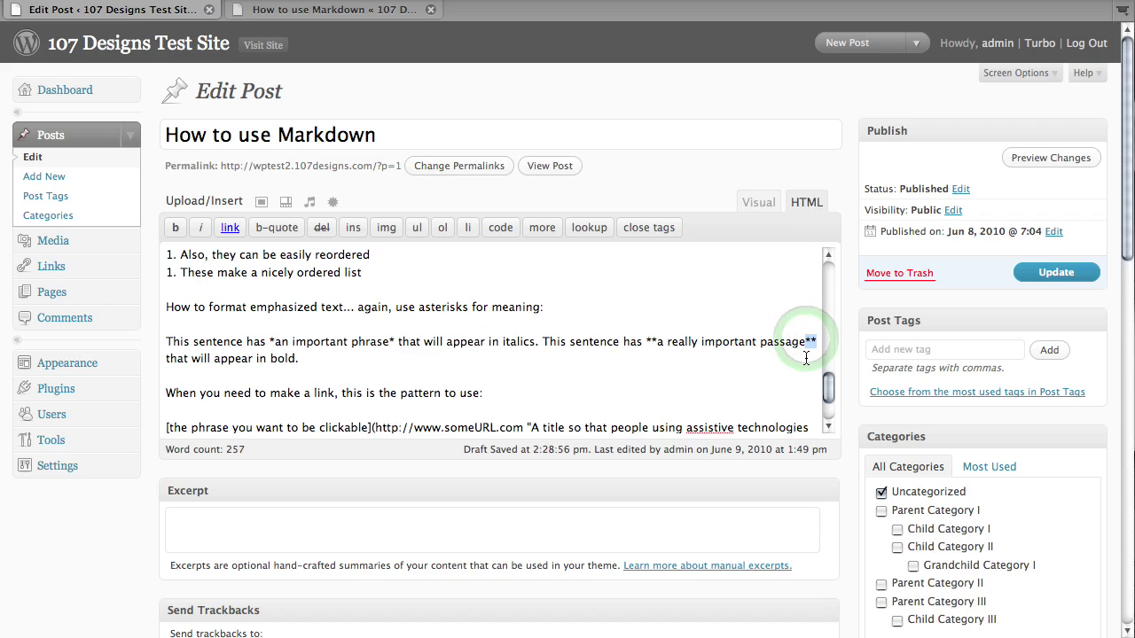
pyautogui.click(657, 342)
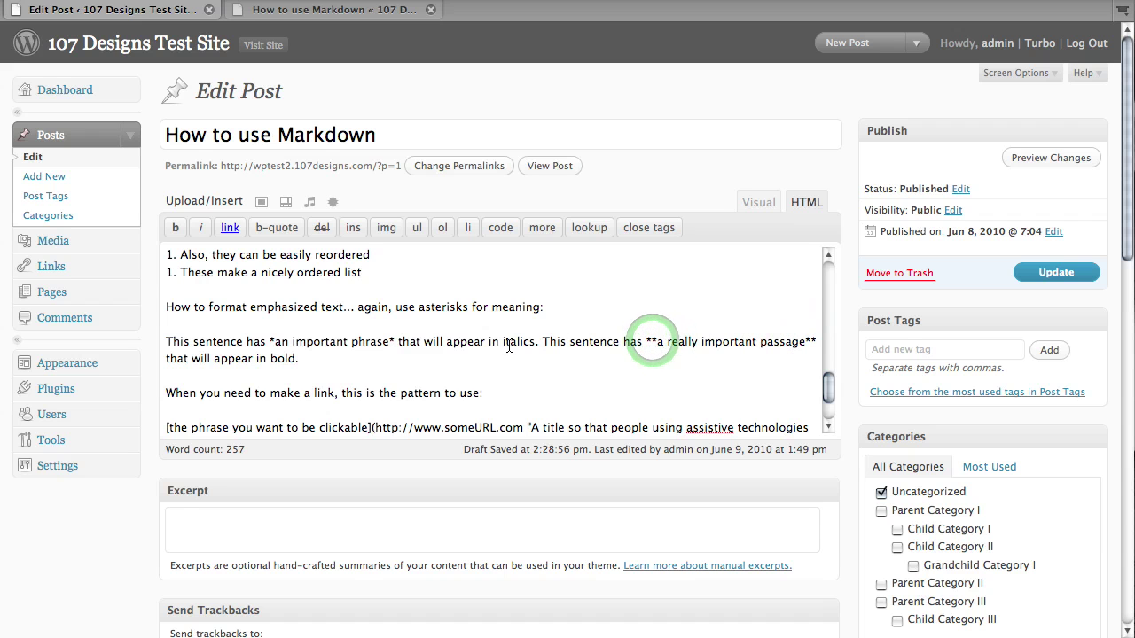
# Wrap the words "will appear in italics" in em tags, and delete both the closing and opening tags again
pyautogui.moveTo(423, 347); pyautogui.dragTo(536, 346)
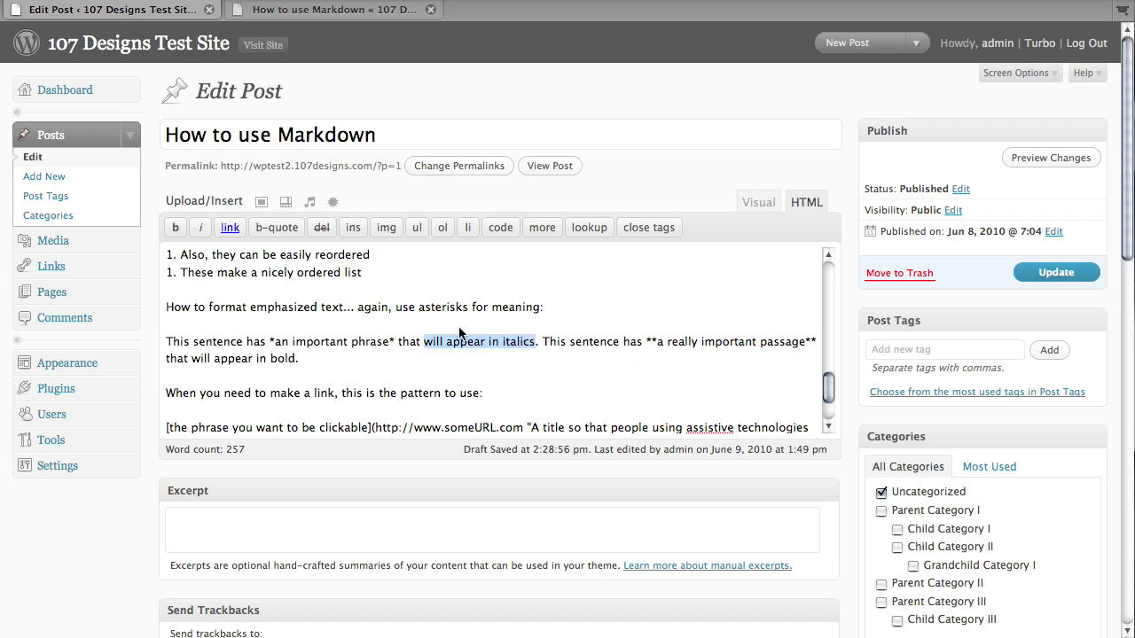
pyautogui.click(199, 229)
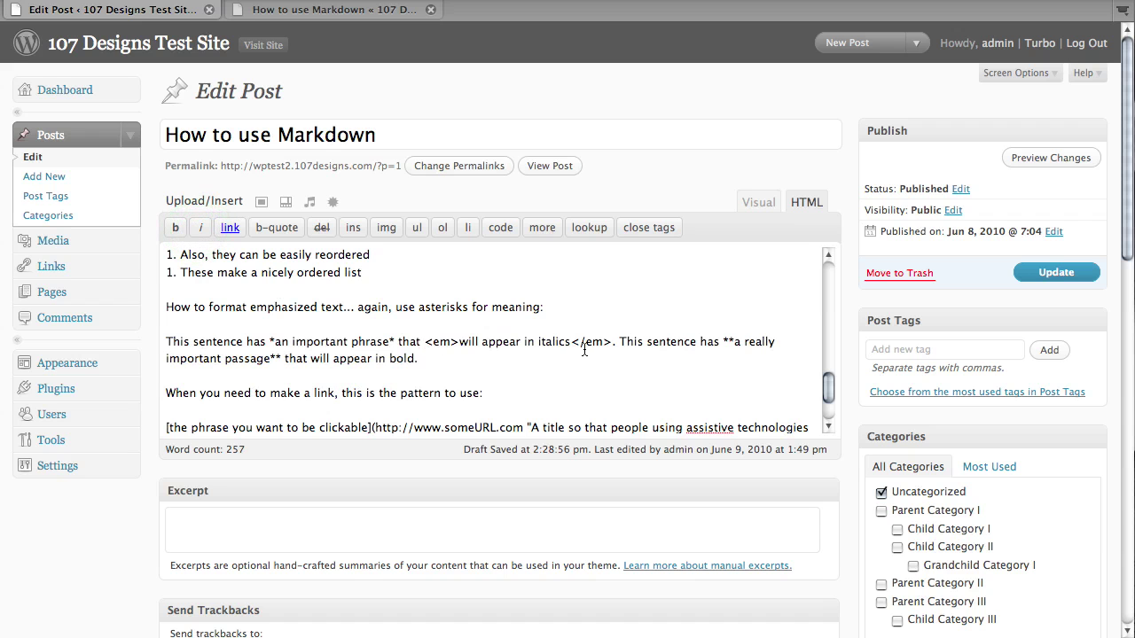
pyautogui.press('BackSpace')
pyautogui.press('BackSpace')
pyautogui.press('BackSpace')
pyautogui.press('BackSpace')
pyautogui.press('BackSpace')
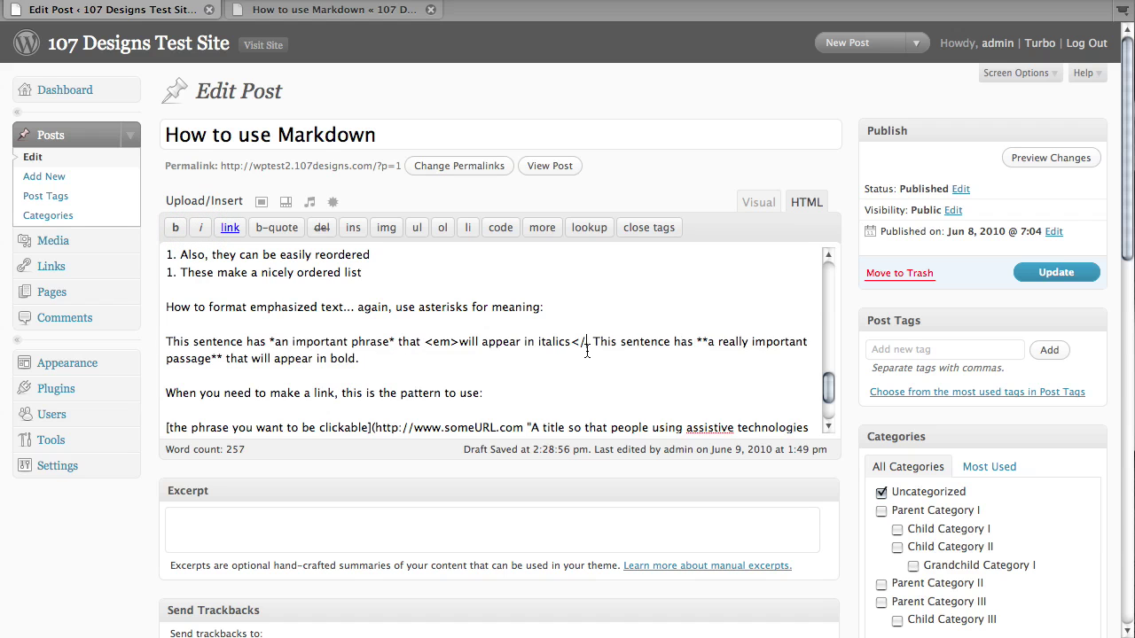
pyautogui.click(456, 343)
pyautogui.press('BackSpace')
pyautogui.press('BackSpace')
pyautogui.press('BackSpace')
pyautogui.press('BackSpace')
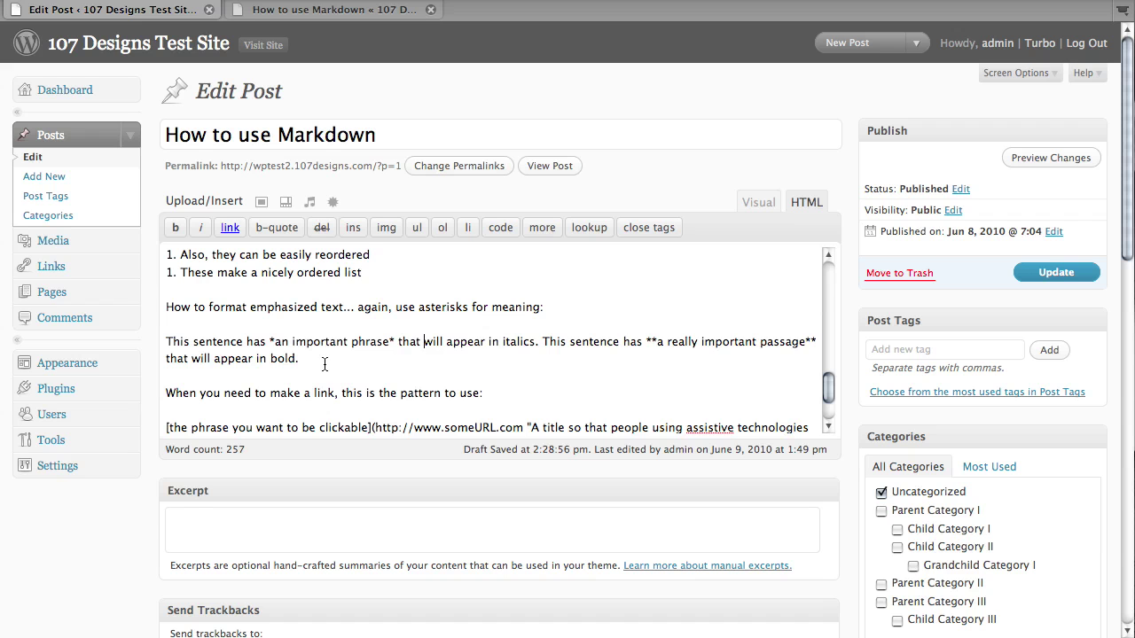
# Examine the Markdown link pattern with its clickable phrase, URL and title, along with the "planting tulips" example
pyautogui.doubleClick(272, 343)
pyautogui.click(330, 406)
pyautogui.scroll(-3, 337, 403)
pyautogui.scroll(-2, 485, 345)
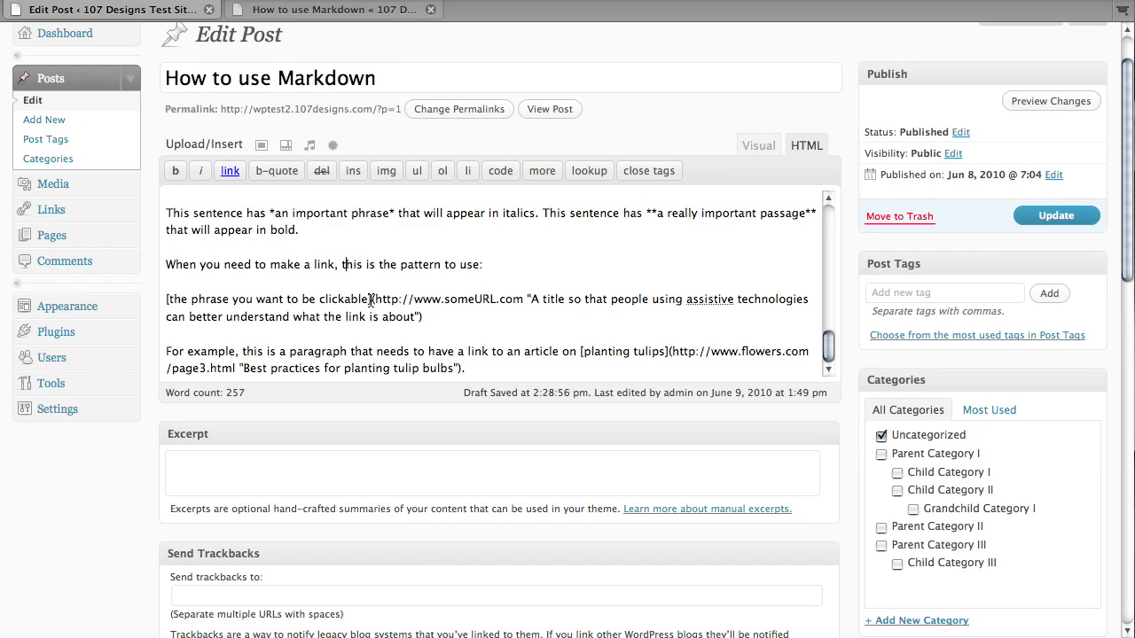
pyautogui.click(166, 300)
pyautogui.scroll(-2, 374, 325)
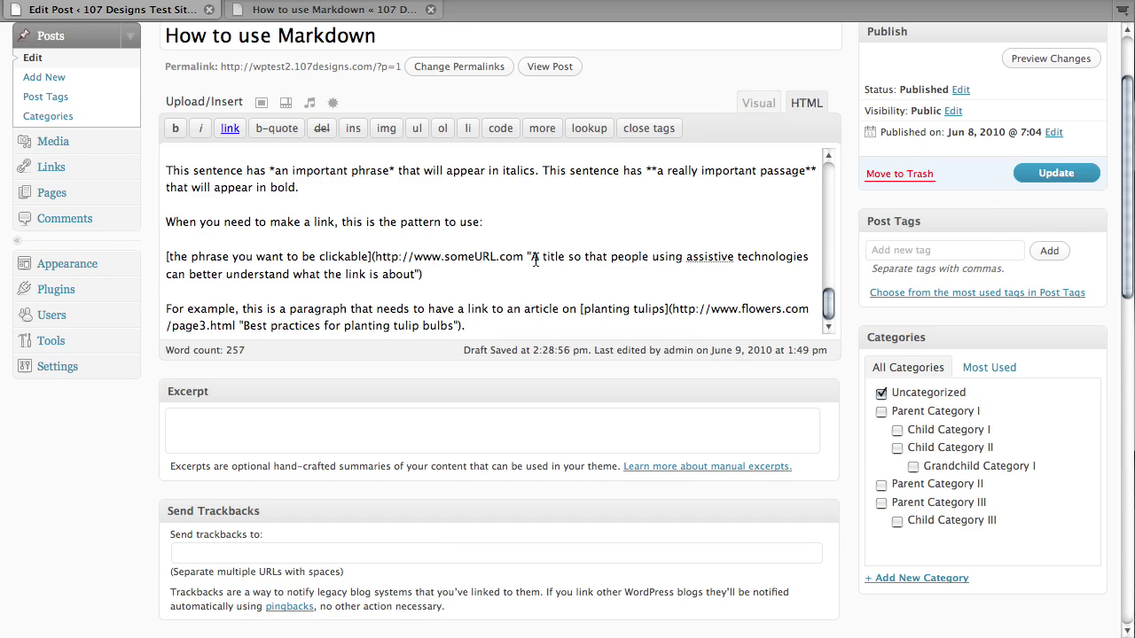
# Update the published "How to use Markdown" post with the edited Markdown text
pyautogui.scroll(15, 538, 263)
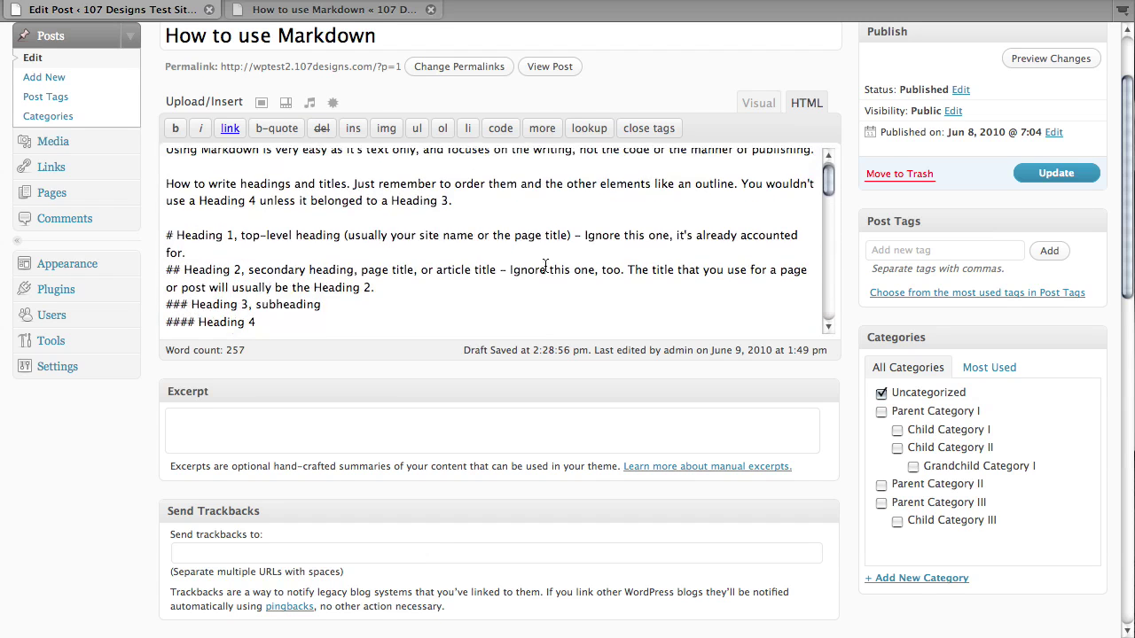
pyautogui.scroll(5, 544, 266)
pyautogui.click(1046, 263)
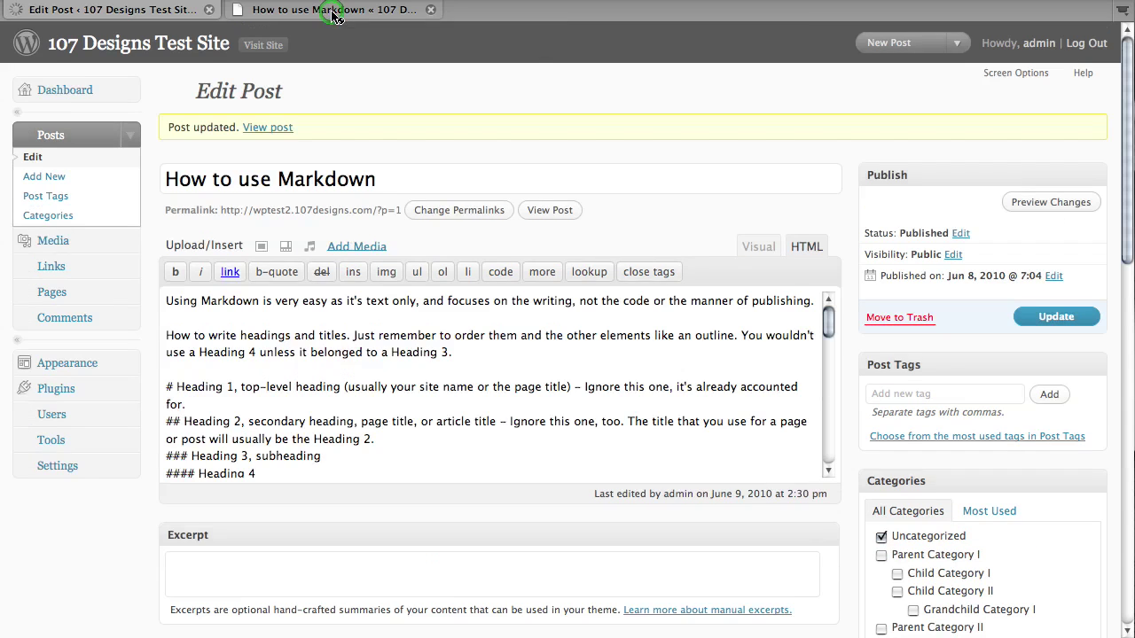
# Switch to the published post and review its raw Markdown headings, lists, emphasis and link patterns before reloading the page
pyautogui.click(334, 11)
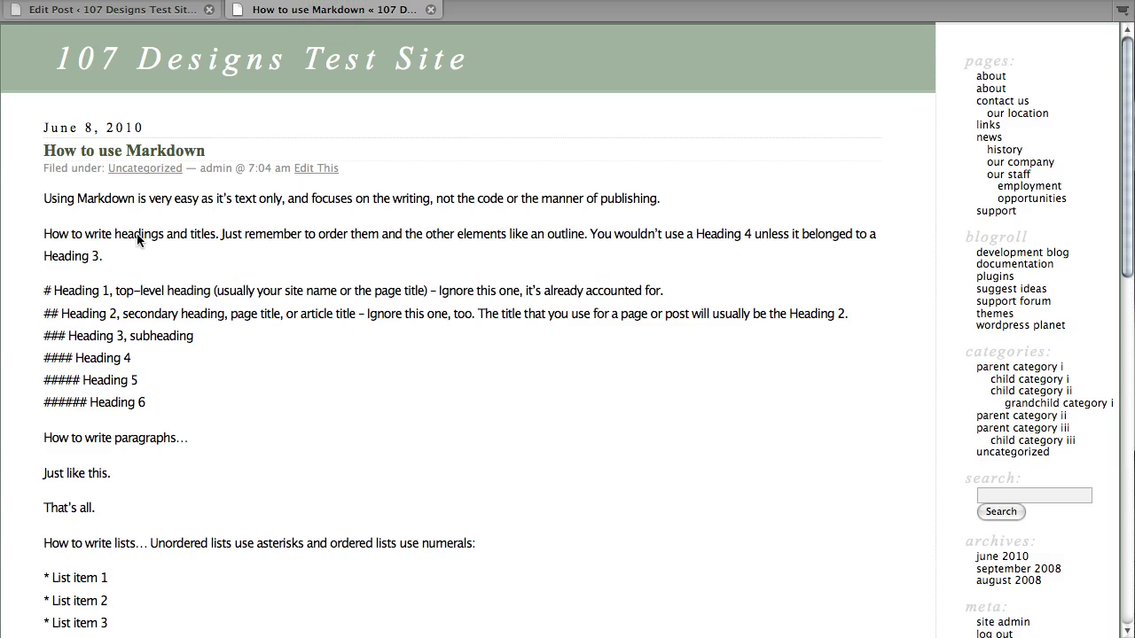
pyautogui.scroll(-1, 161, 246)
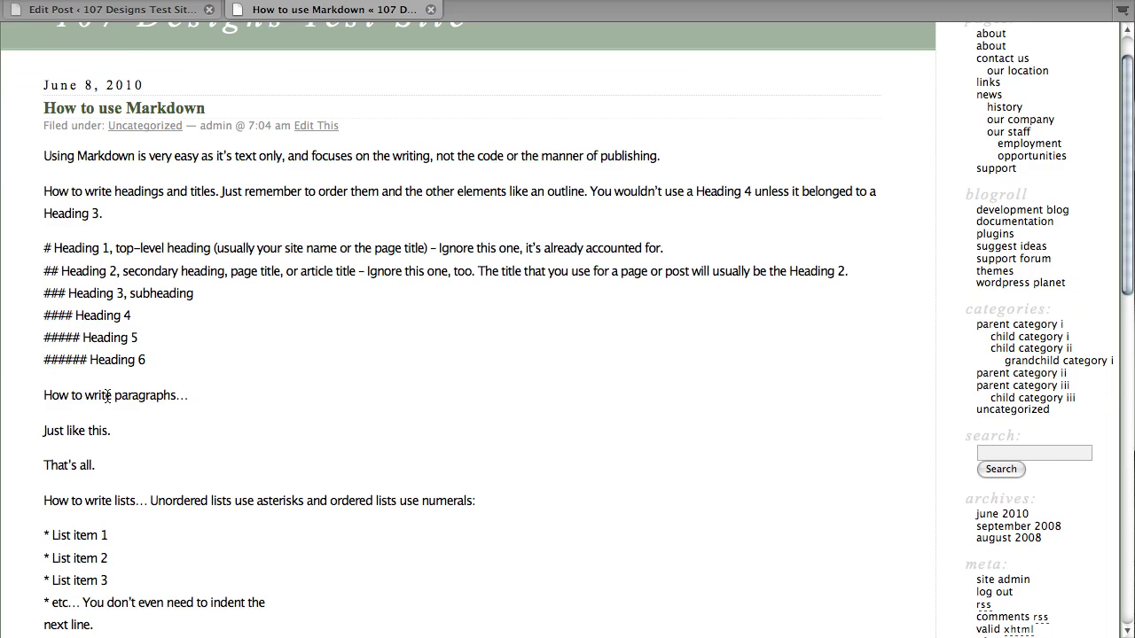
pyautogui.scroll(-5, 146, 415)
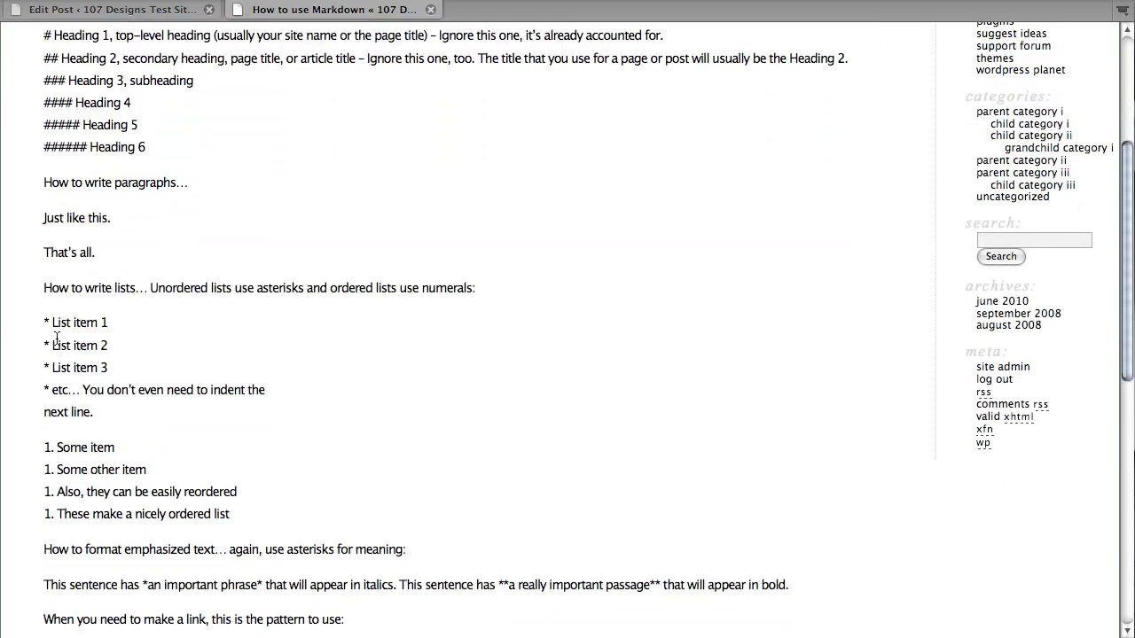
pyautogui.scroll(-6, 66, 479)
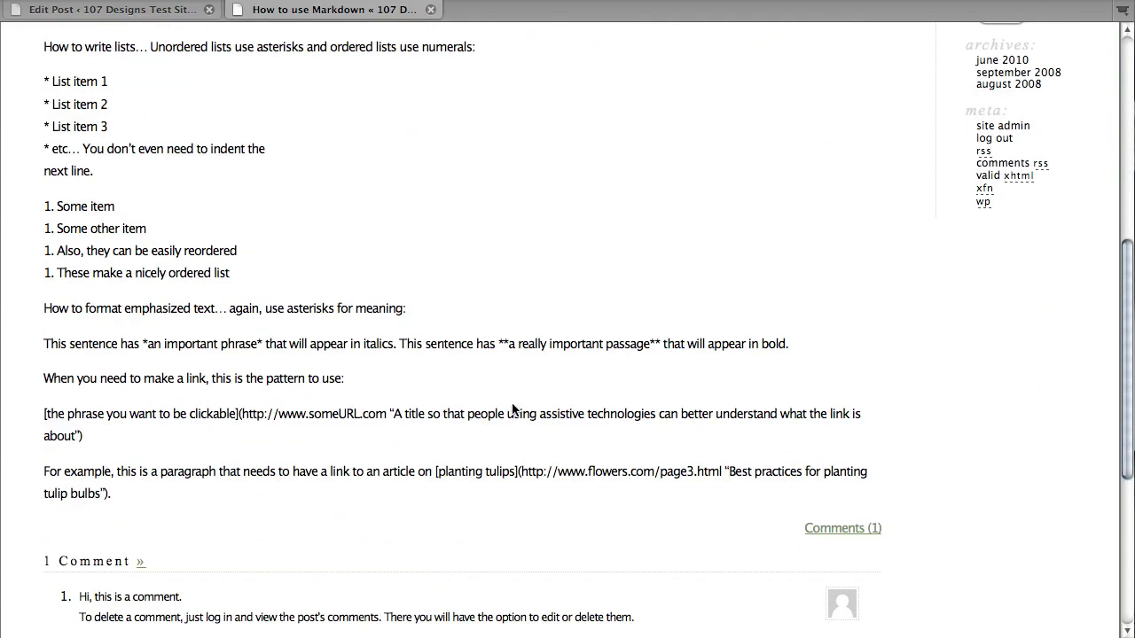
pyautogui.scroll(11, 387, 424)
pyautogui.scroll(1, 383, 428)
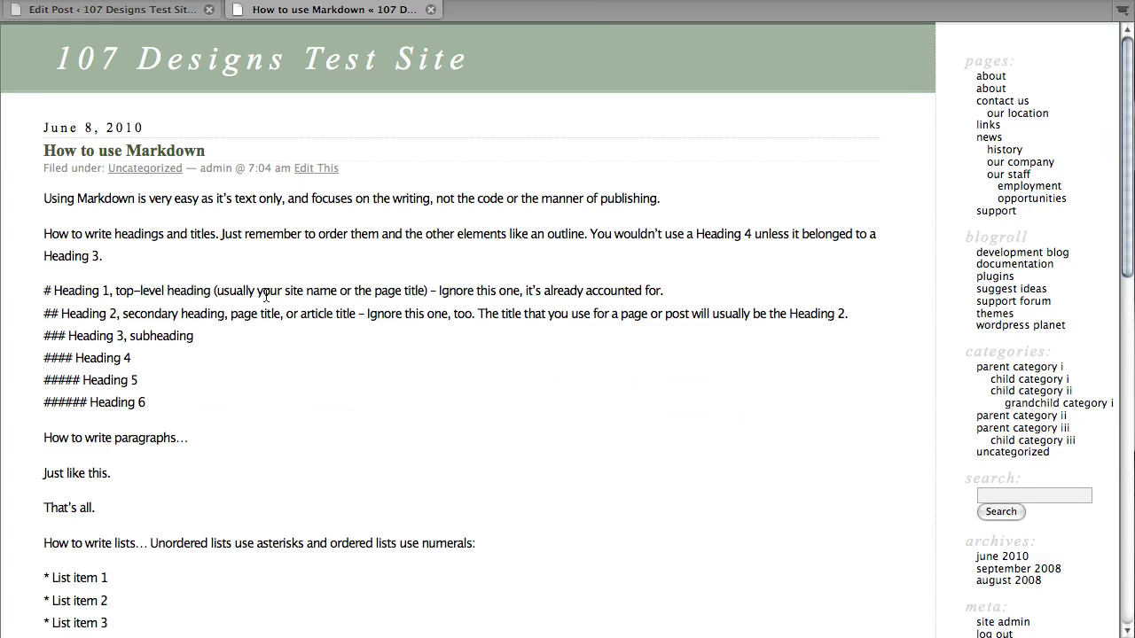
# Reload the published post and examine the formatting of the headings from Heading 1 through Heading 6
pyautogui.press('super+r')
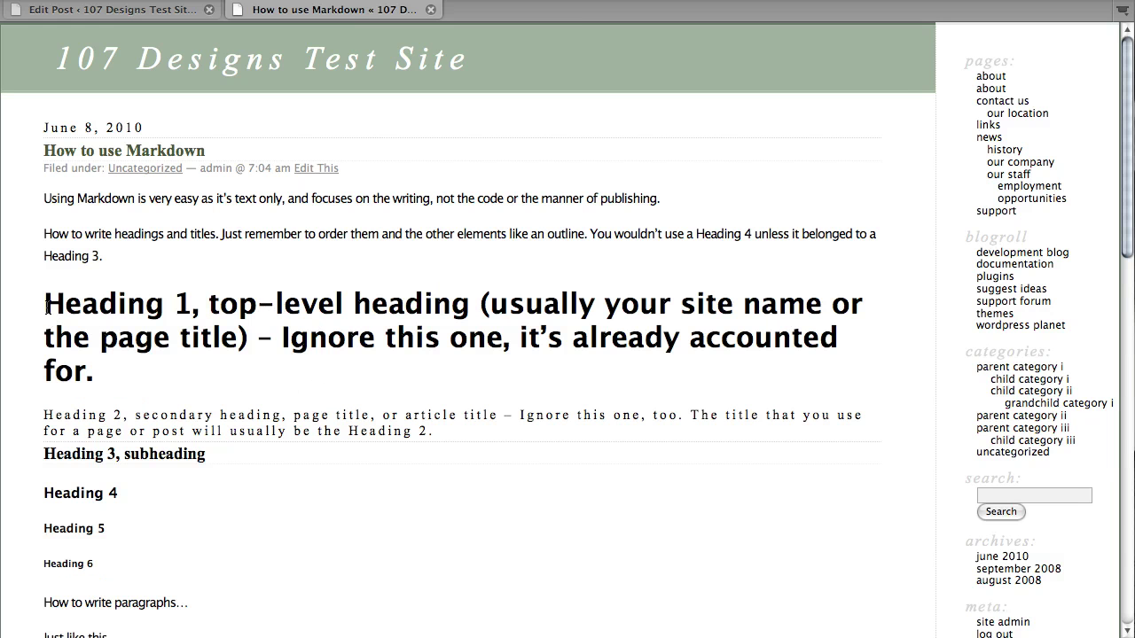
pyautogui.moveTo(46, 305); pyautogui.dragTo(139, 368)
pyautogui.scroll(-4, 139, 368)
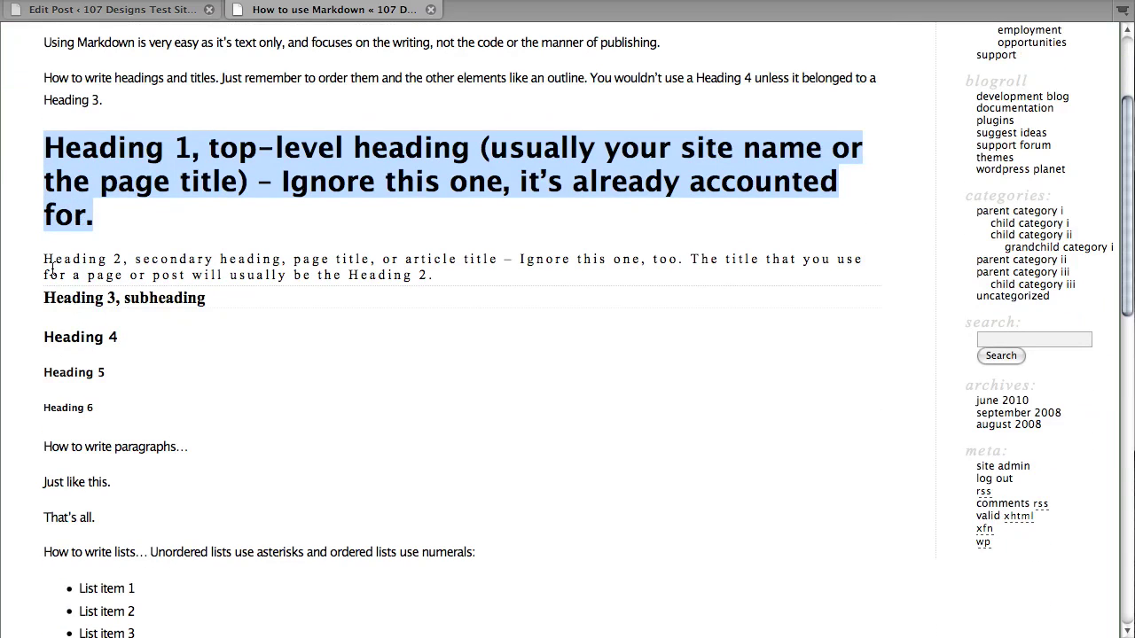
pyautogui.moveTo(49, 297); pyautogui.dragTo(106, 432)
pyautogui.scroll(-3, 233, 376)
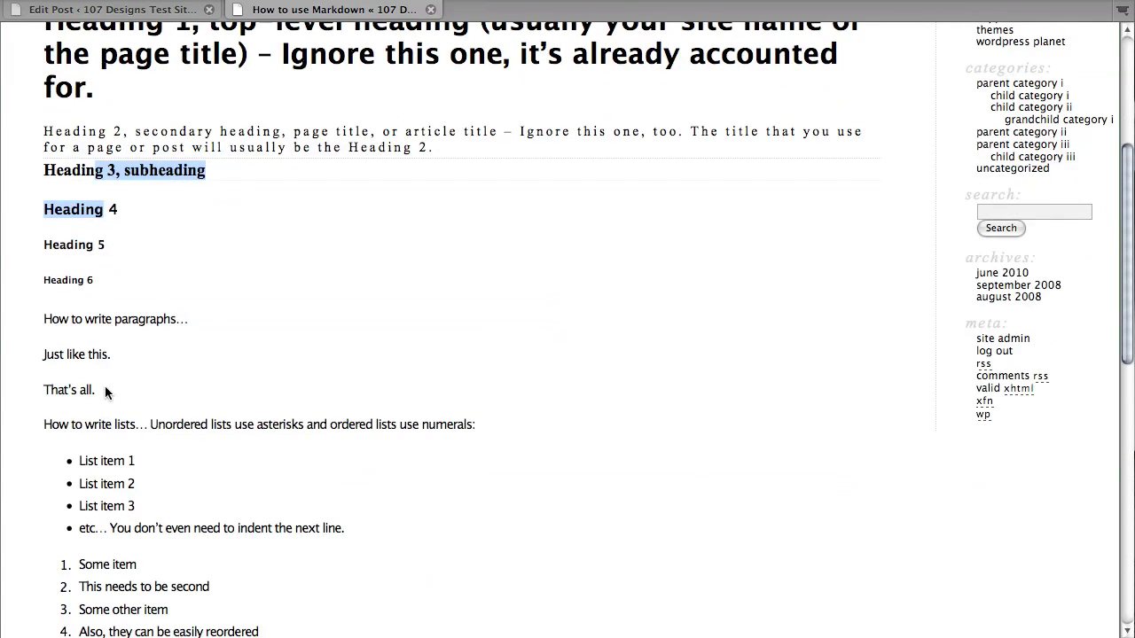
# Examine the published post's bulleted list, the order of its numbered list, and its italic and bold phrases
pyautogui.scroll(-2, 105, 390)
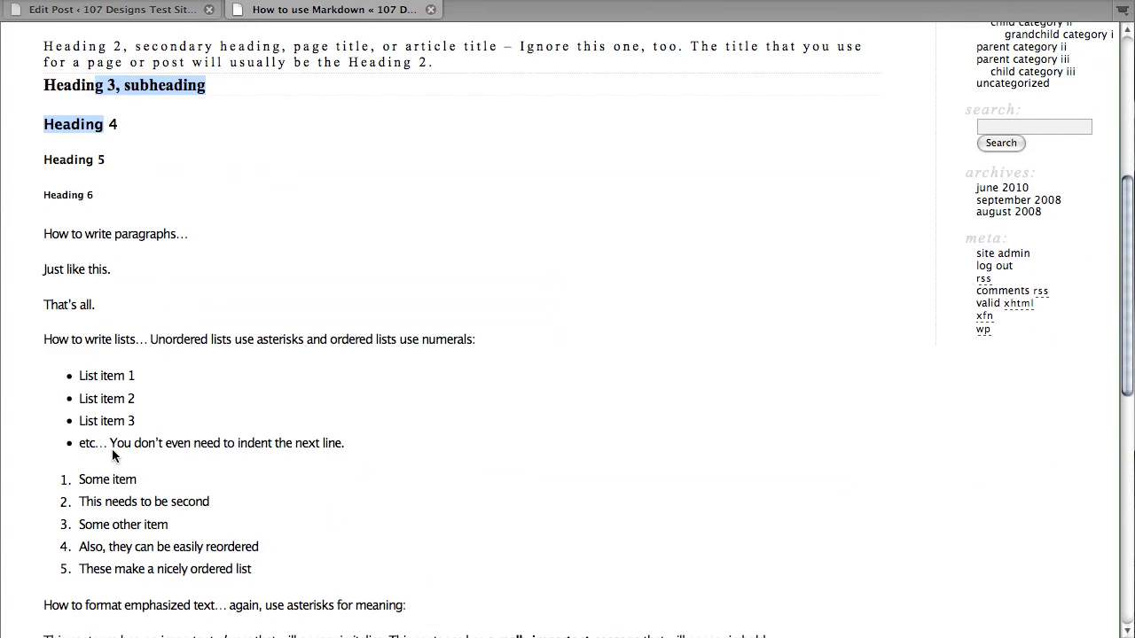
pyautogui.scroll(-1, 113, 455)
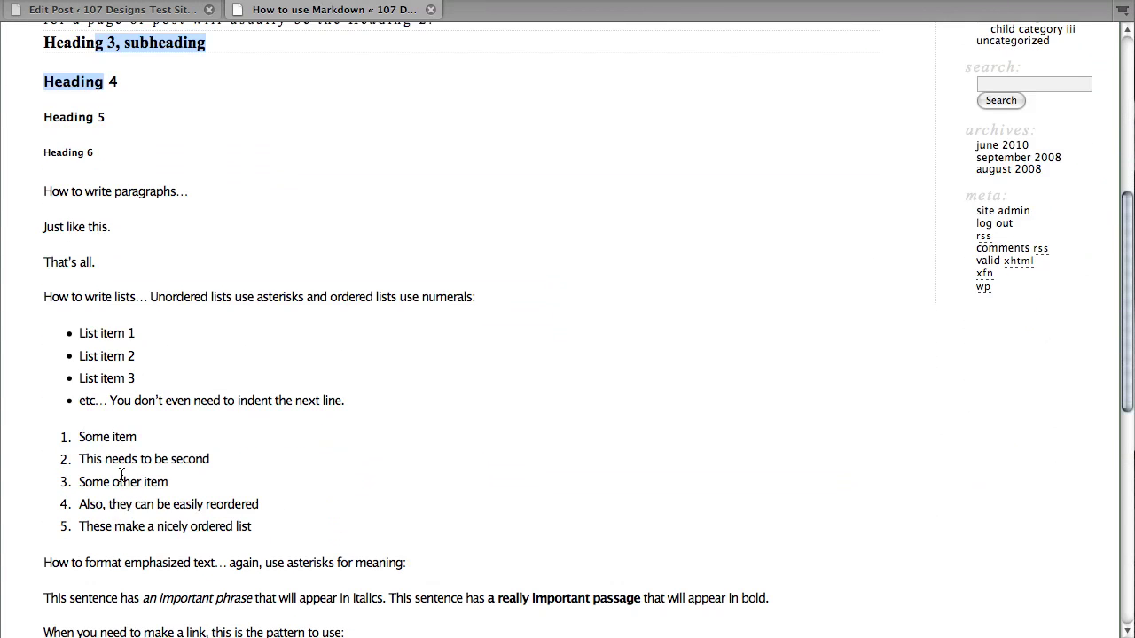
pyautogui.scroll(-1, 121, 476)
pyautogui.scroll(-2, 73, 424)
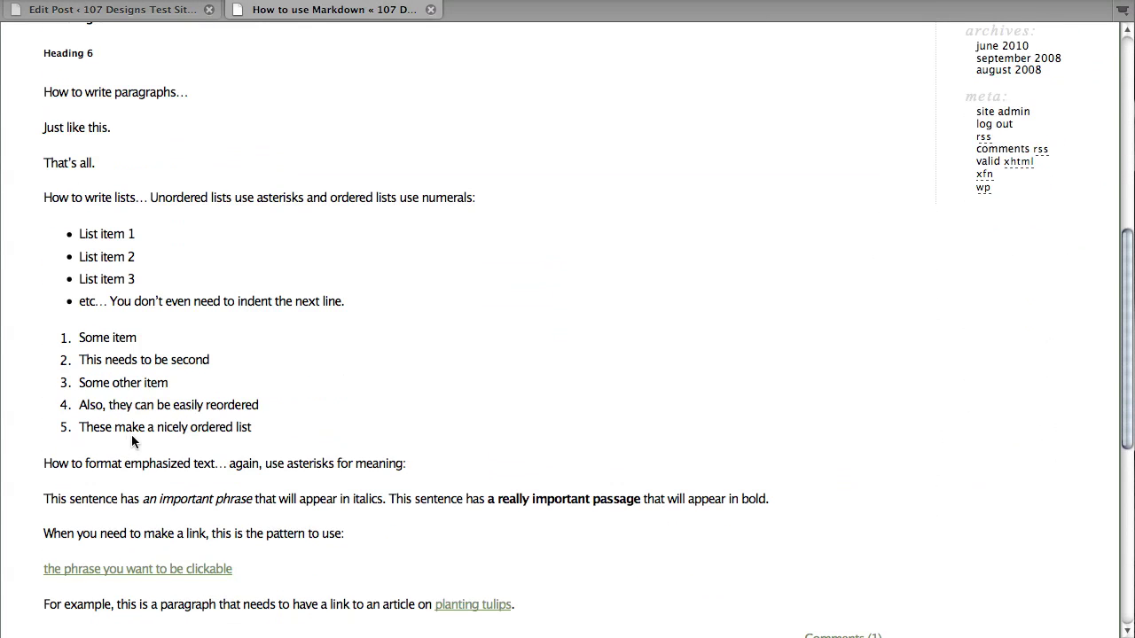
pyautogui.scroll(-2, 133, 430)
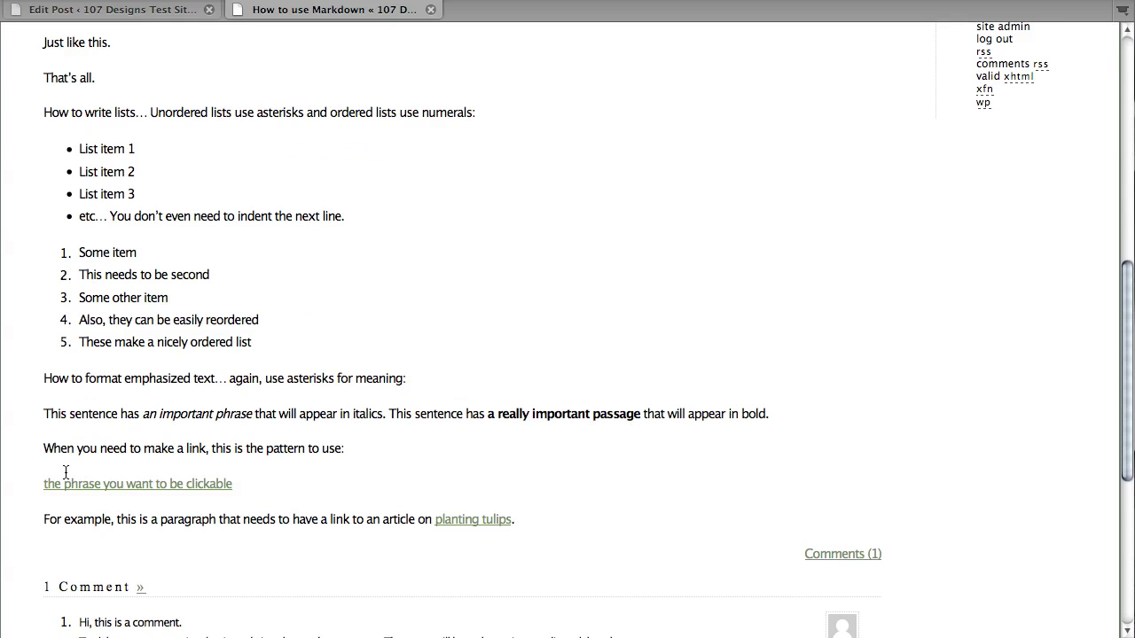
# Check the published example links, including the title on "planting tulips", and return to the post editor
pyautogui.moveTo(65, 448); pyautogui.dragTo(354, 462)
pyautogui.scroll(-5, 293, 467)
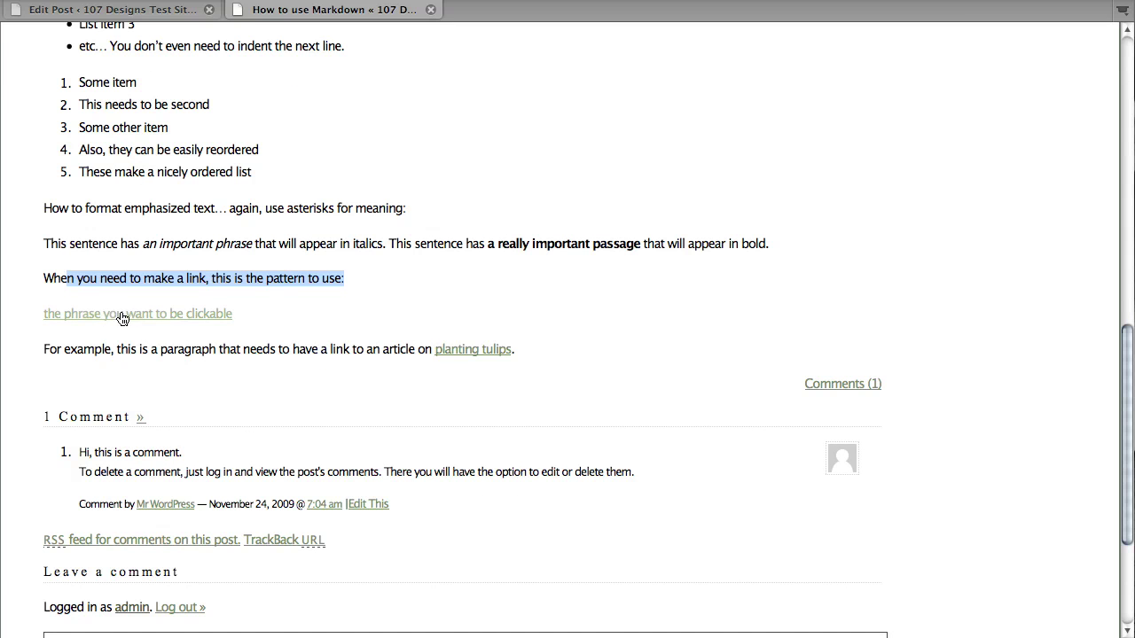
pyautogui.moveTo(121, 318)
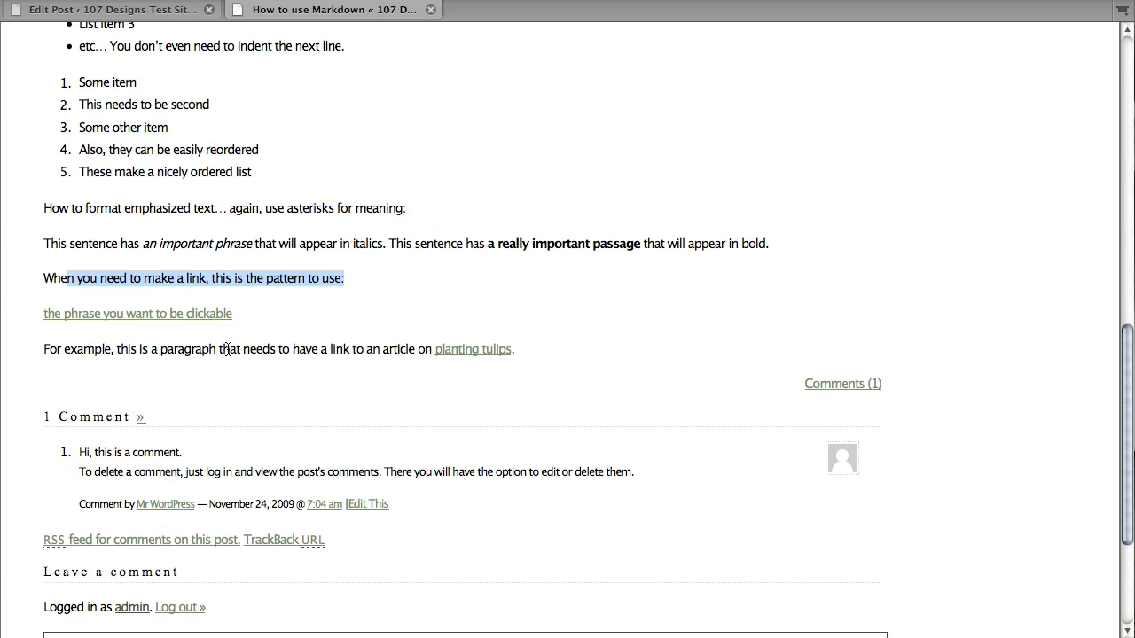
pyautogui.moveTo(461, 354)
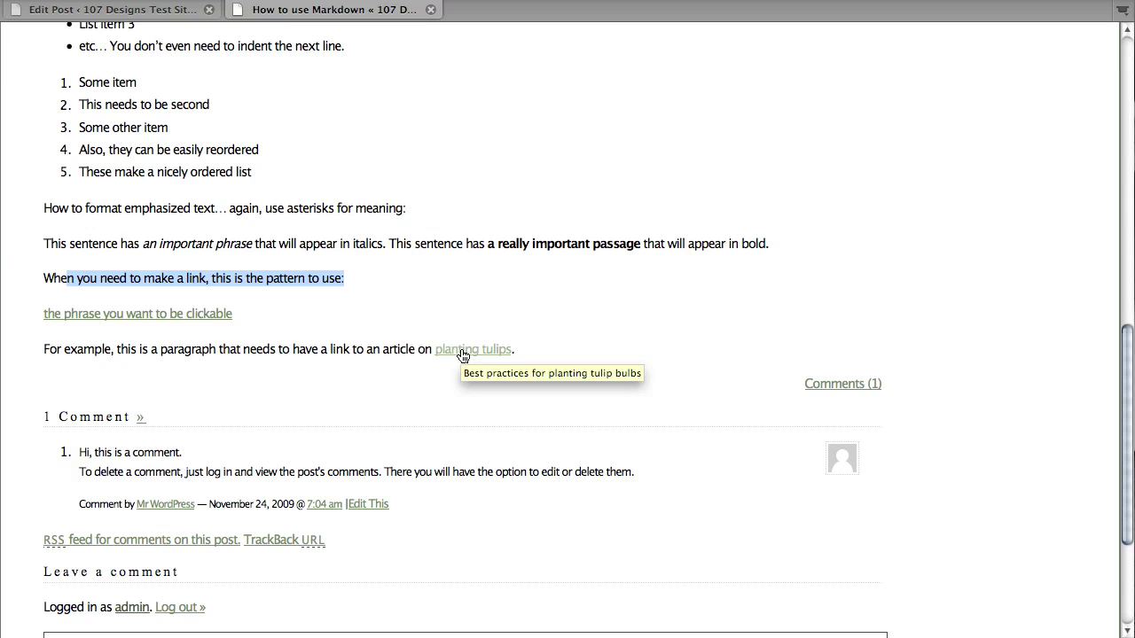
pyautogui.click(457, 348)
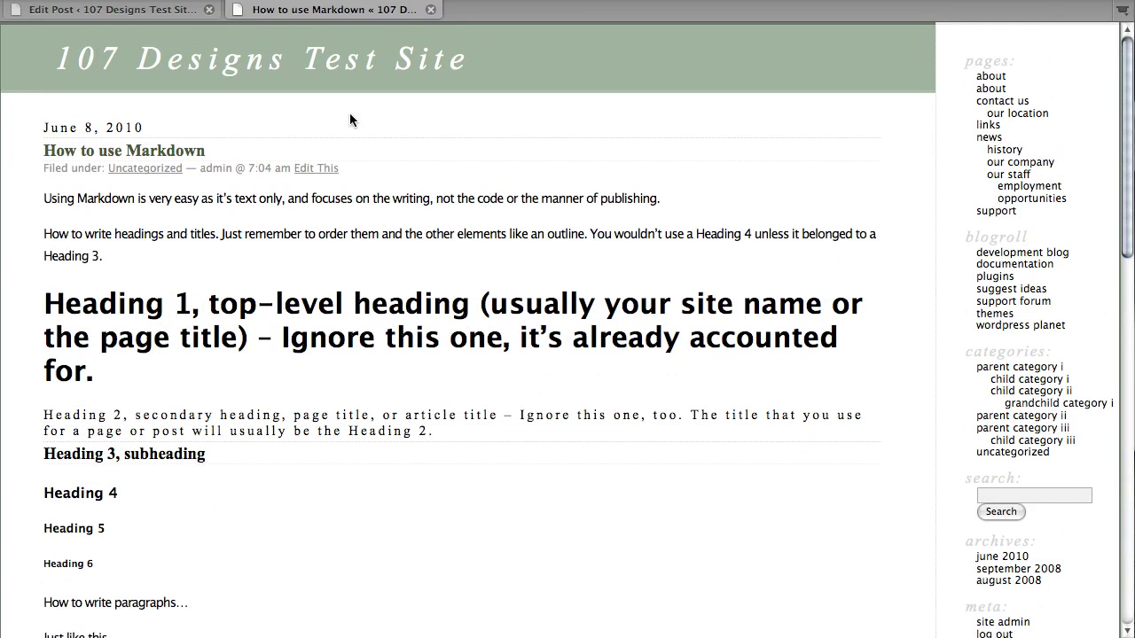
pyautogui.click(138, 10)
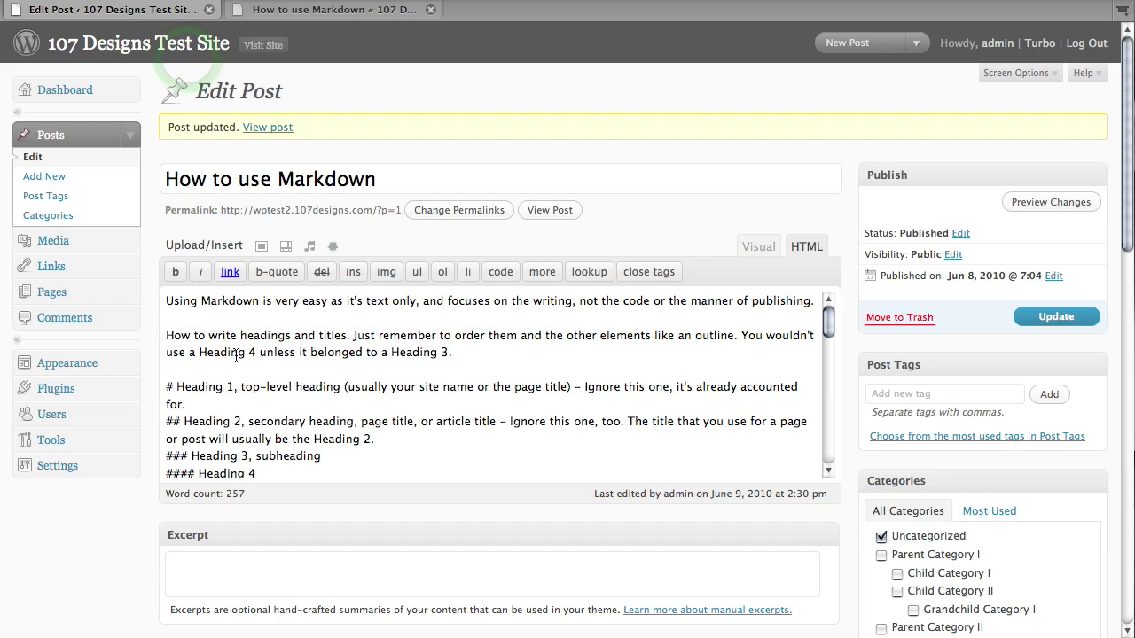